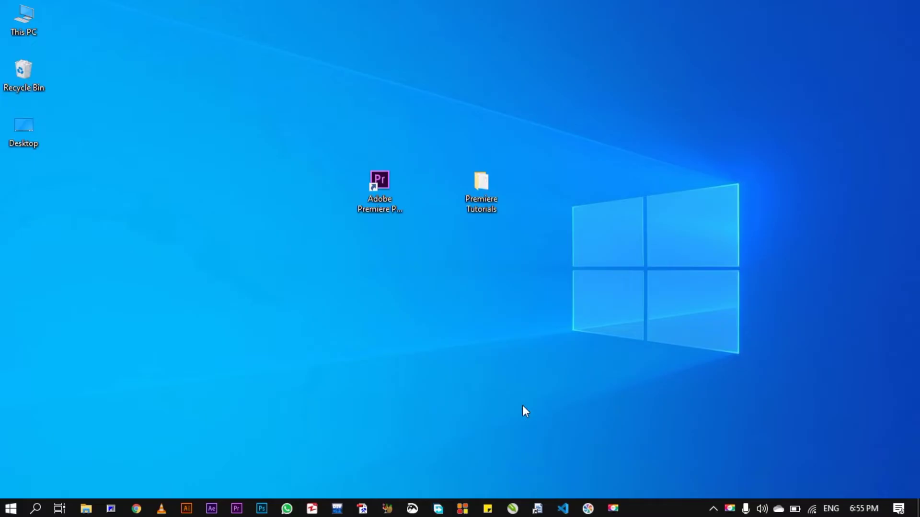
# Step: Show Creative Cloud's Video & Audio plans page with Premiere Pro listed at US$20.99/mo
pyautogui.click(137, 510)
pyautogui.moveTo(916, 172); pyautogui.dragTo(915, 211)
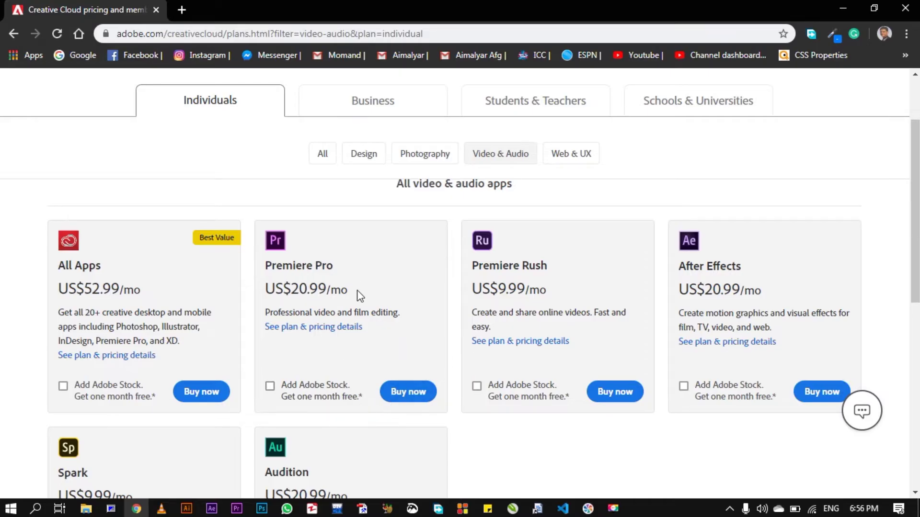
# Step: Minimize the Chrome pricing page and refresh the Windows desktop
pyautogui.click(841, 8)
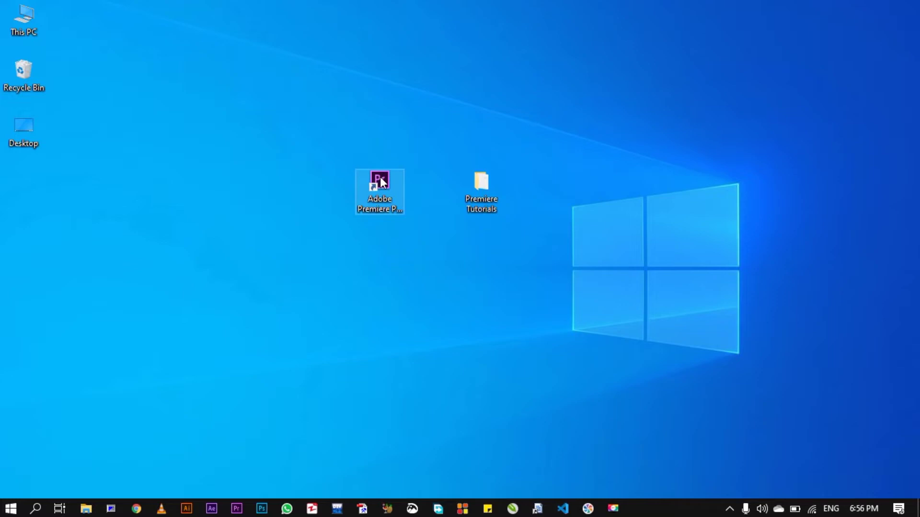
pyautogui.rightClick(324, 103)
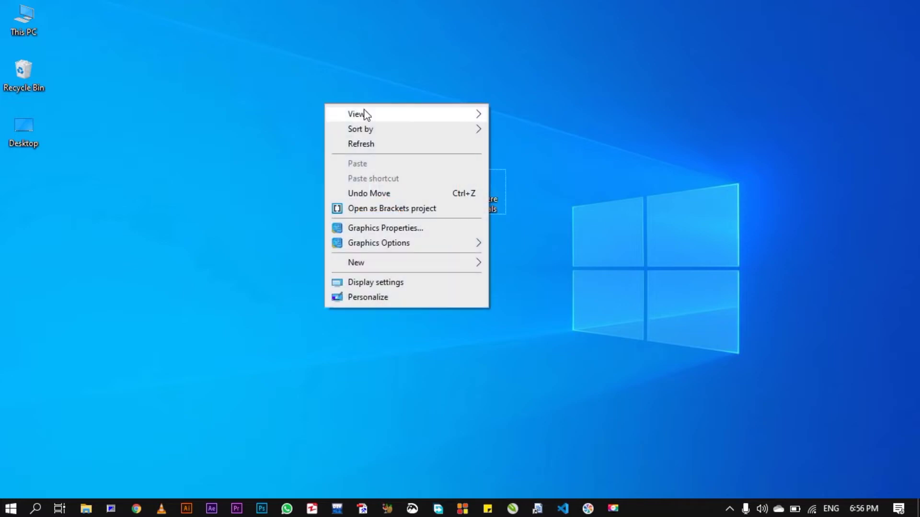
pyautogui.click(364, 143)
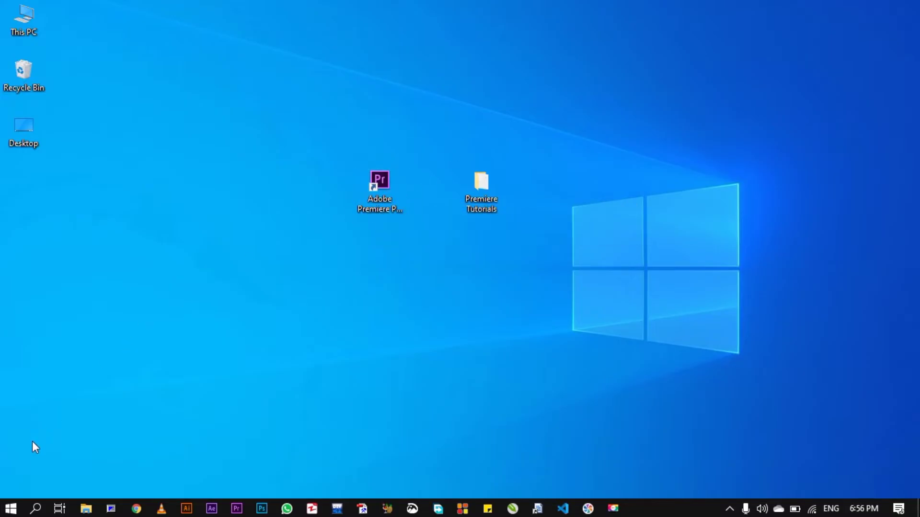
# Step: Search Start for 'adob', then bring up the Premiere Pro CC 2019 shortcut's context menu
pyautogui.click(12, 511)
pyautogui.write('adob')
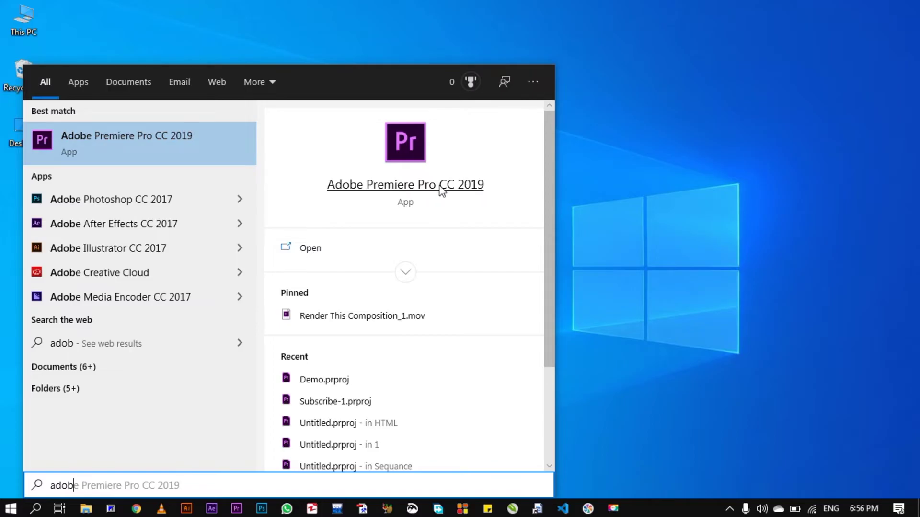
pyautogui.click(588, 176)
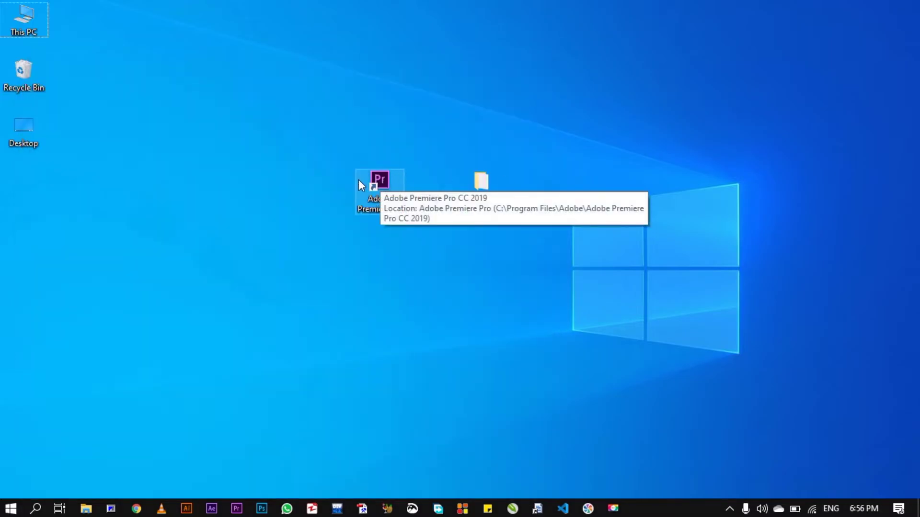
pyautogui.click(385, 179)
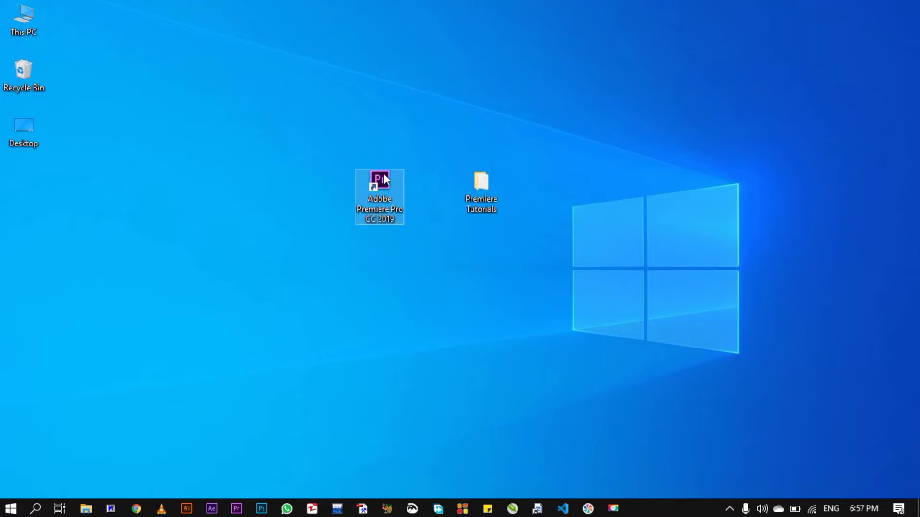
pyautogui.rightClick(384, 175)
# Step: Launch Premiere Pro CC 2019 from the shortcut and show the File > New submenu
pyautogui.click(434, 152)
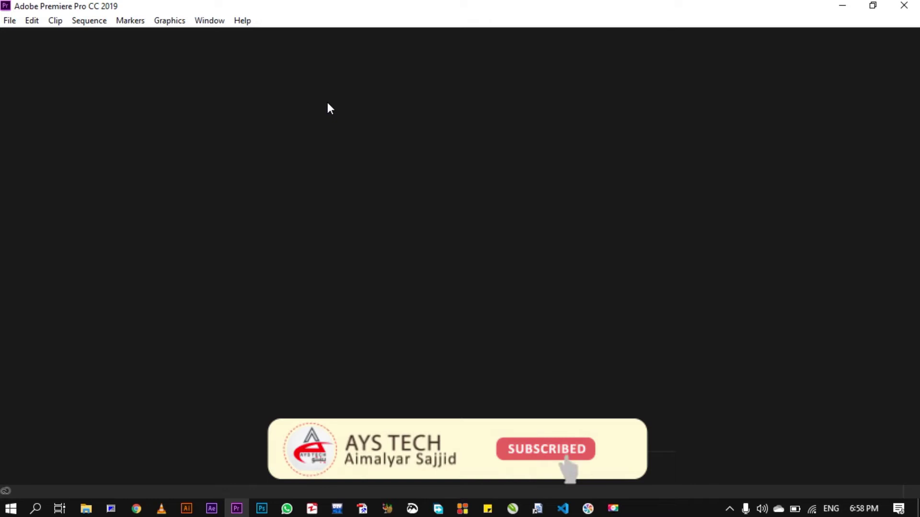
pyautogui.click(6, 21)
pyautogui.moveTo(49, 37)
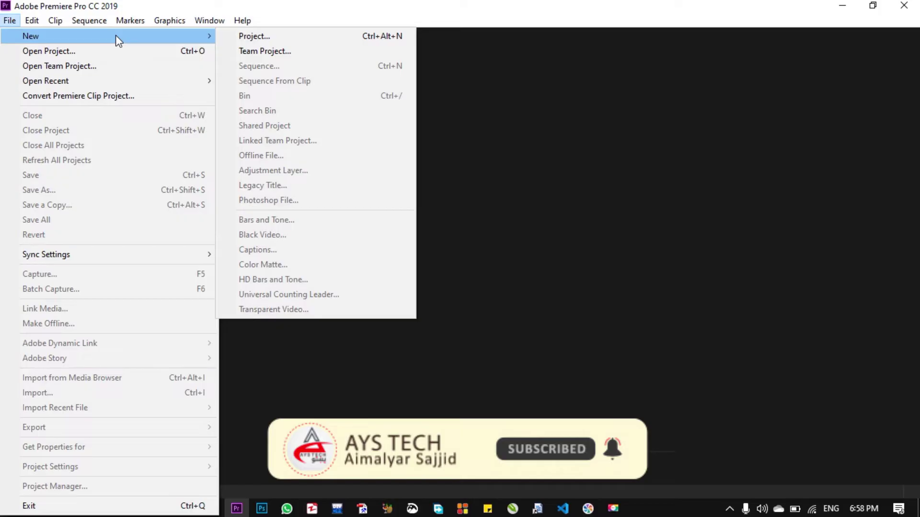
# Step: Start a new project and rename it from Untitled to 'Demo'
pyautogui.click(254, 38)
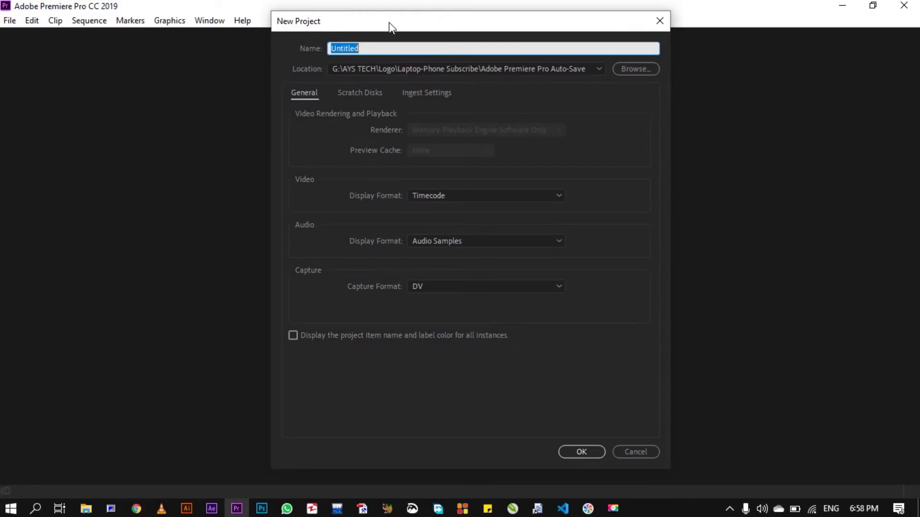
pyautogui.moveTo(386, 25); pyautogui.dragTo(367, 27)
pyautogui.click(390, 50)
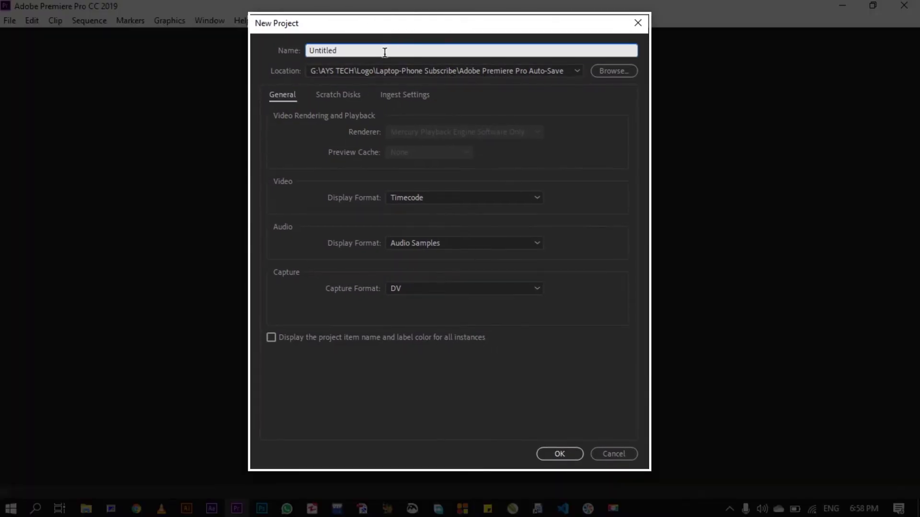
pyautogui.doubleClick(367, 50)
pyautogui.write('Demo')
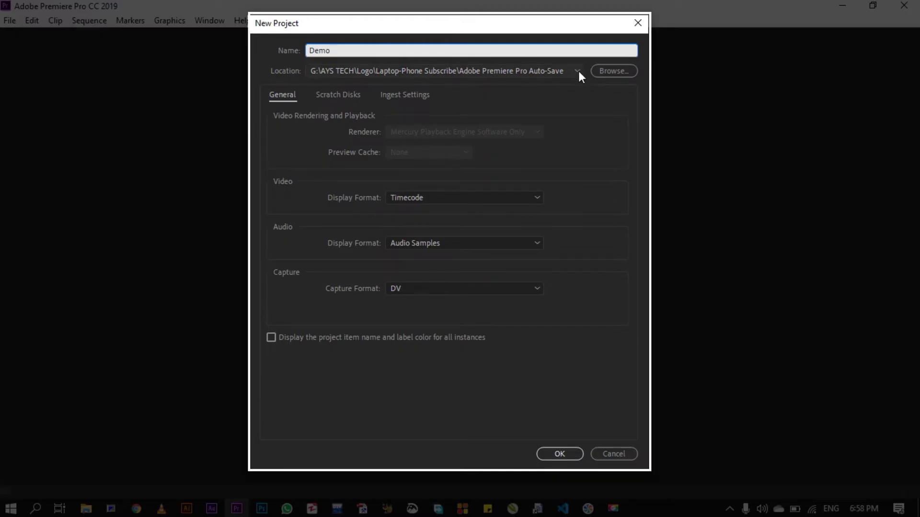
# Step: Set the project location to a new 'Project' folder in Desktop > Premiere Tutorials
pyautogui.click(618, 70)
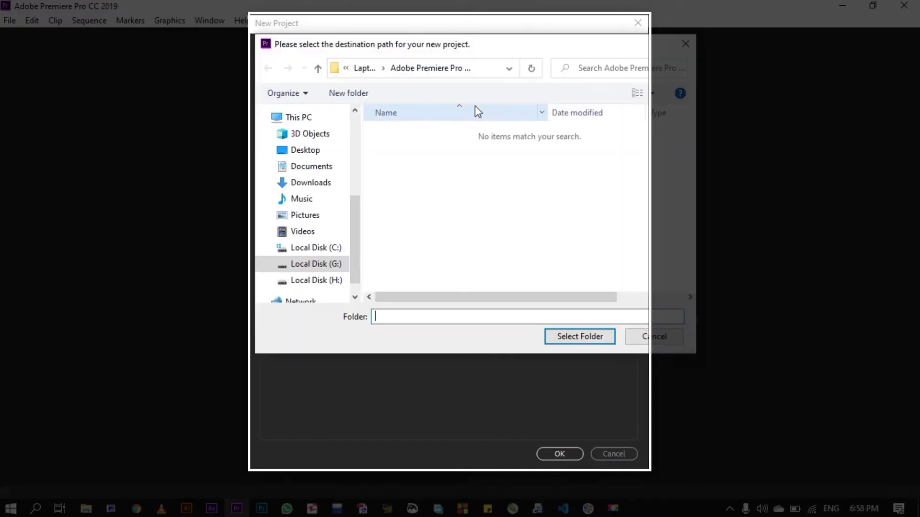
pyautogui.click(316, 152)
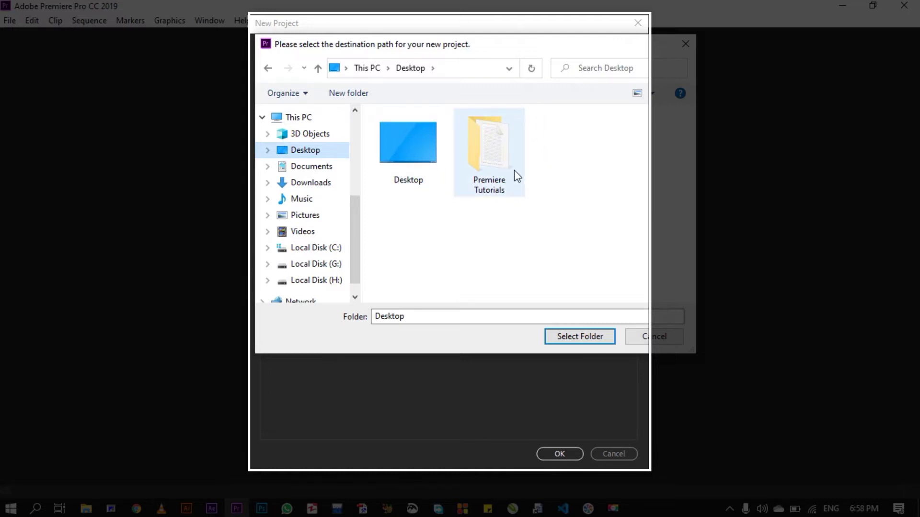
pyautogui.click(487, 156)
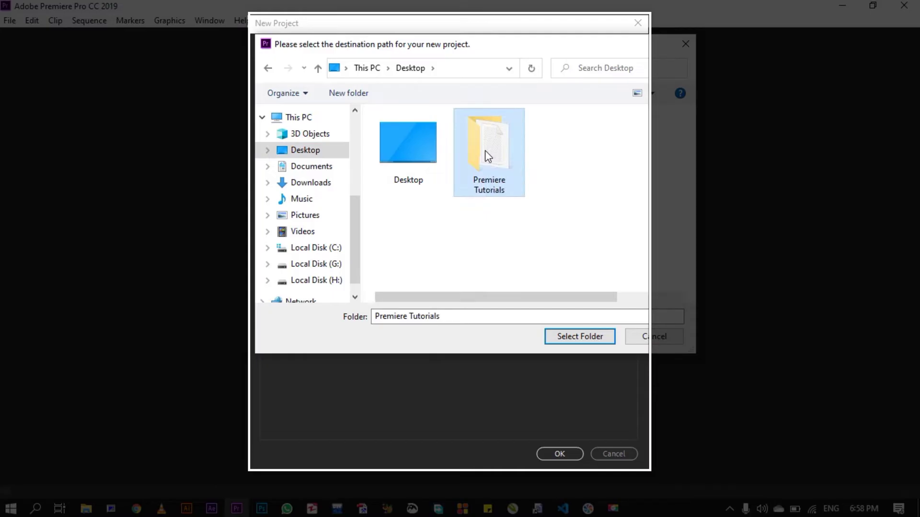
pyautogui.doubleClick(487, 156)
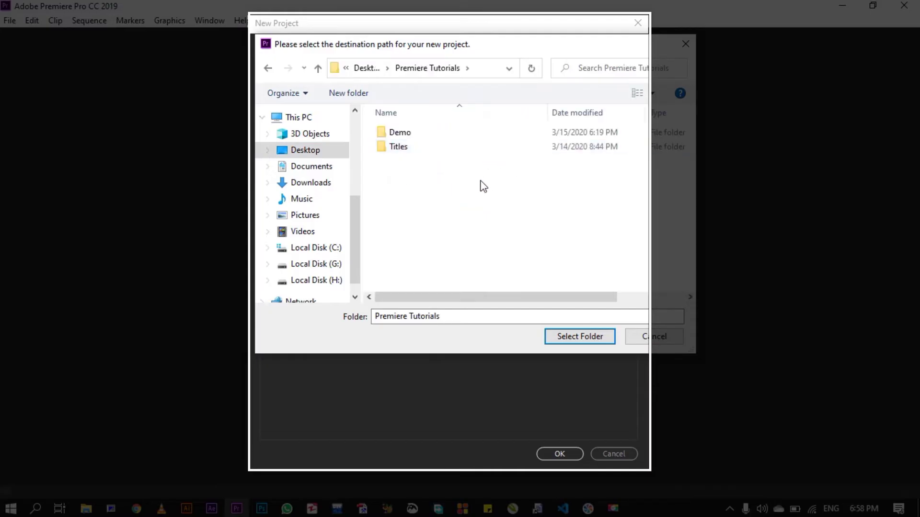
pyautogui.click(358, 94)
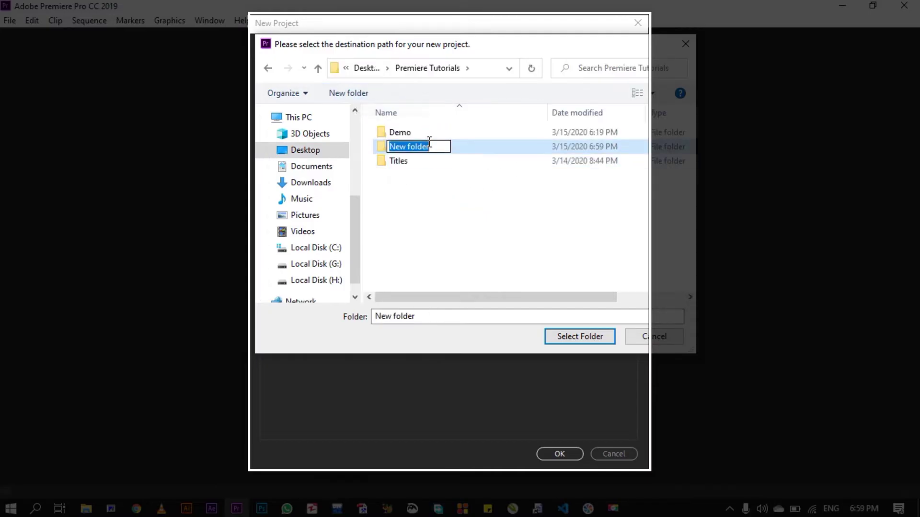
pyautogui.write('Pro')
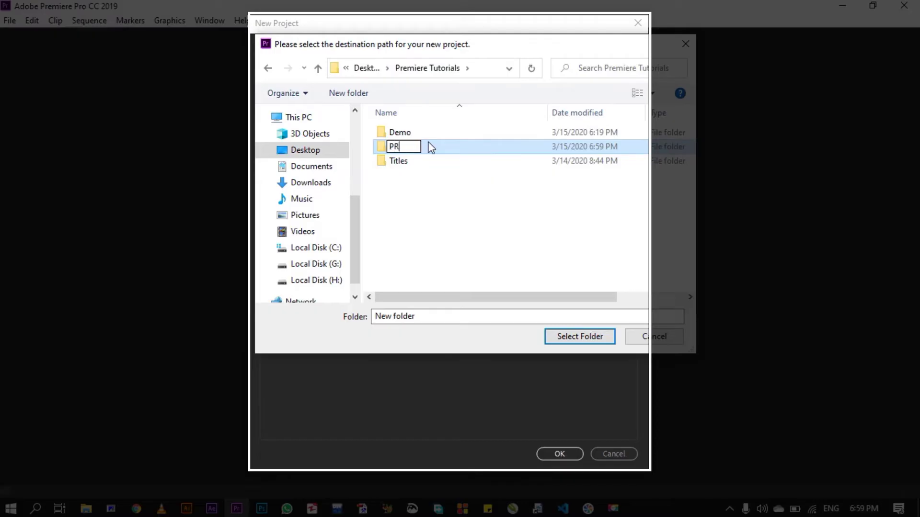
pyautogui.write('ject')
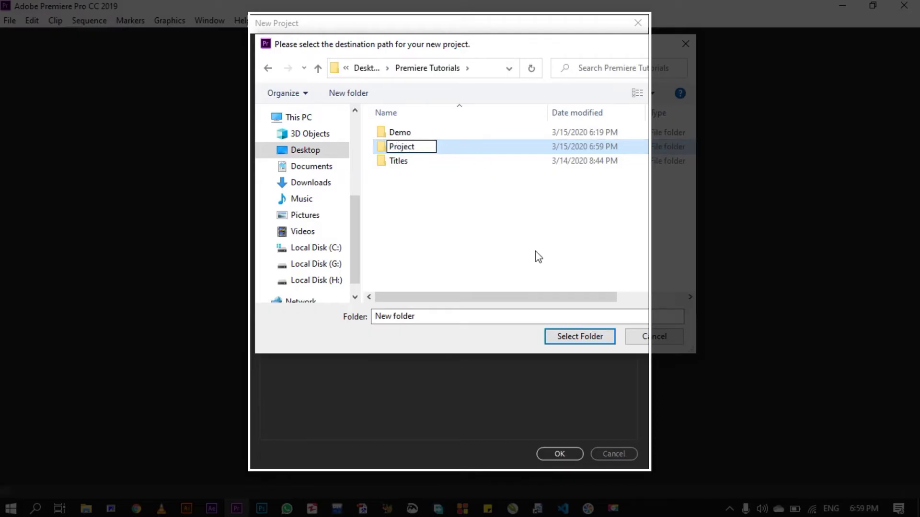
pyautogui.click(580, 343)
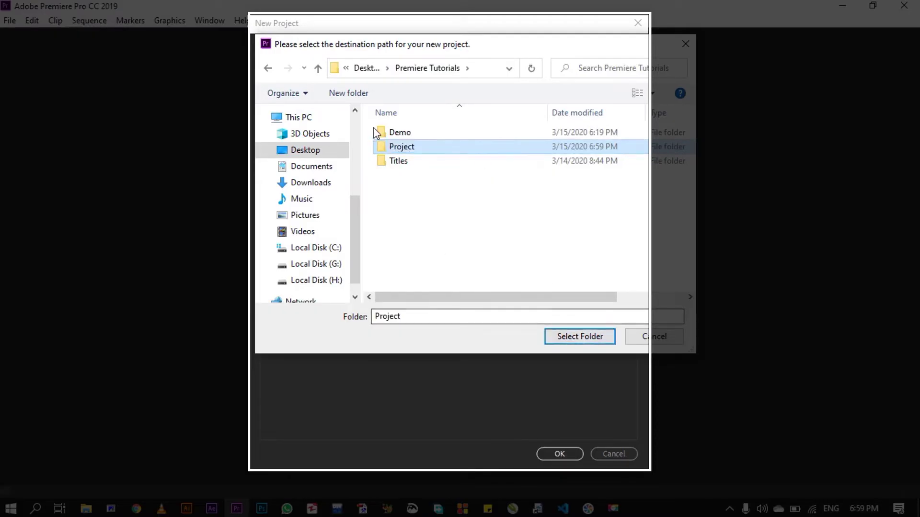
pyautogui.click(586, 338)
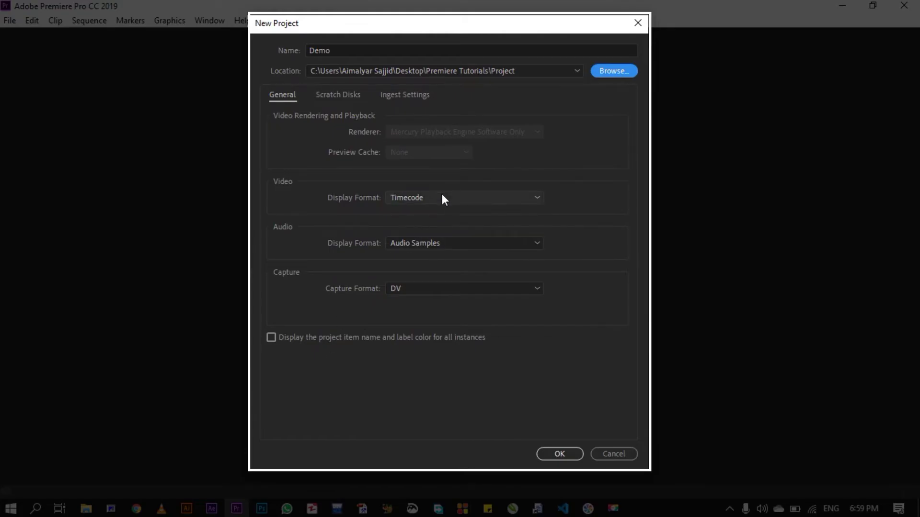
# Step: Review the Scratch Disks and Ingest Settings without changes, then create the Demo project
pyautogui.click(346, 96)
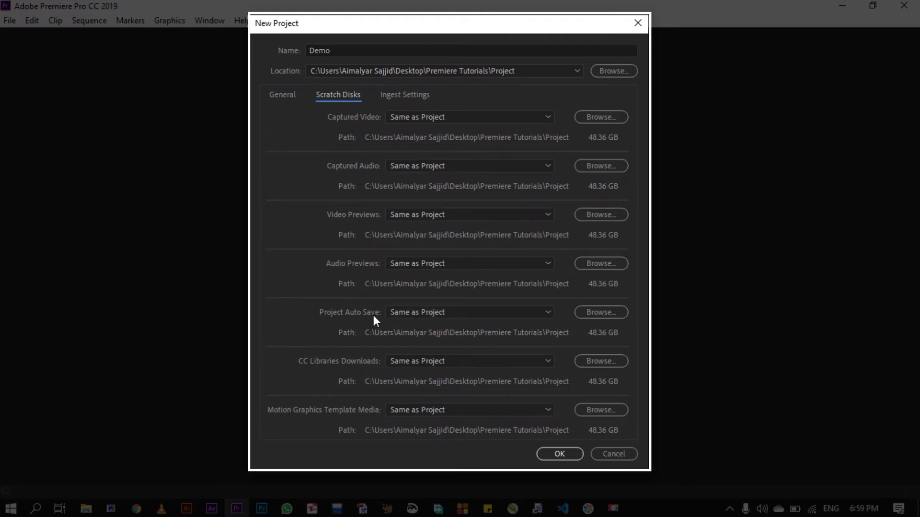
pyautogui.click(593, 311)
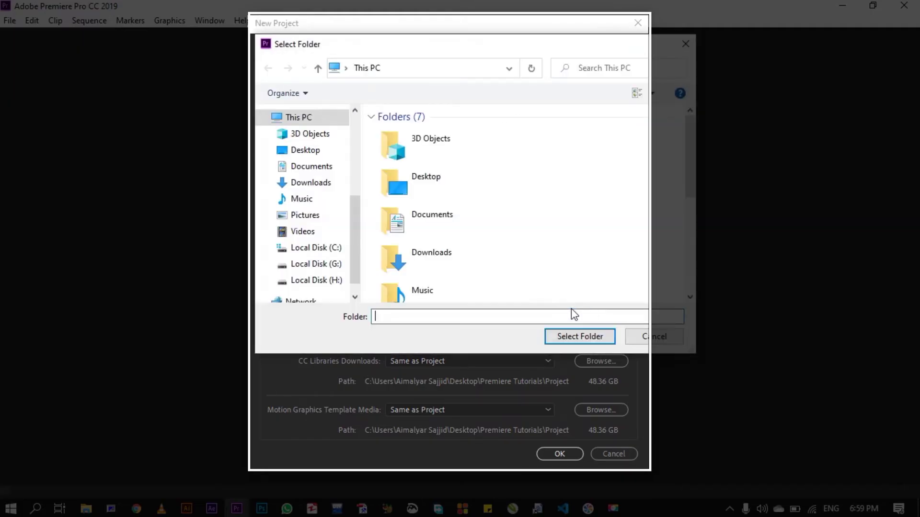
pyautogui.moveTo(353, 205); pyautogui.dragTo(354, 203)
pyautogui.click(637, 337)
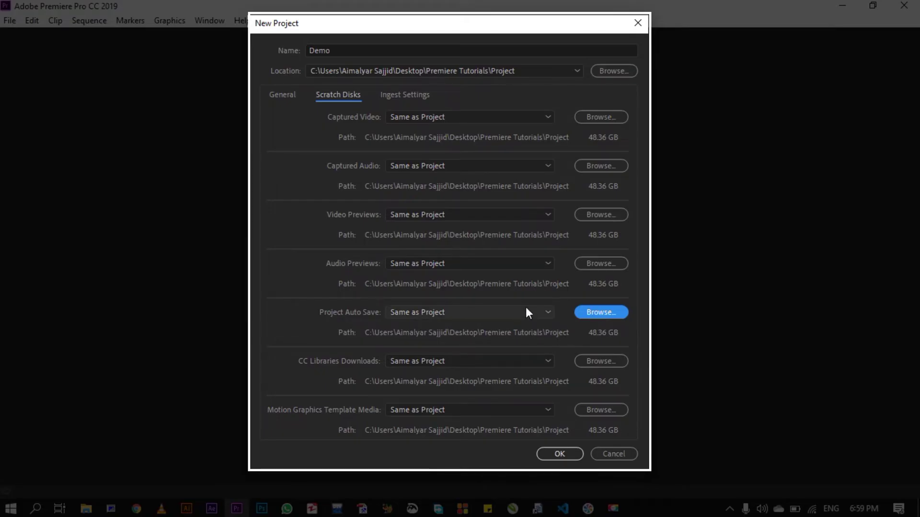
pyautogui.click(401, 95)
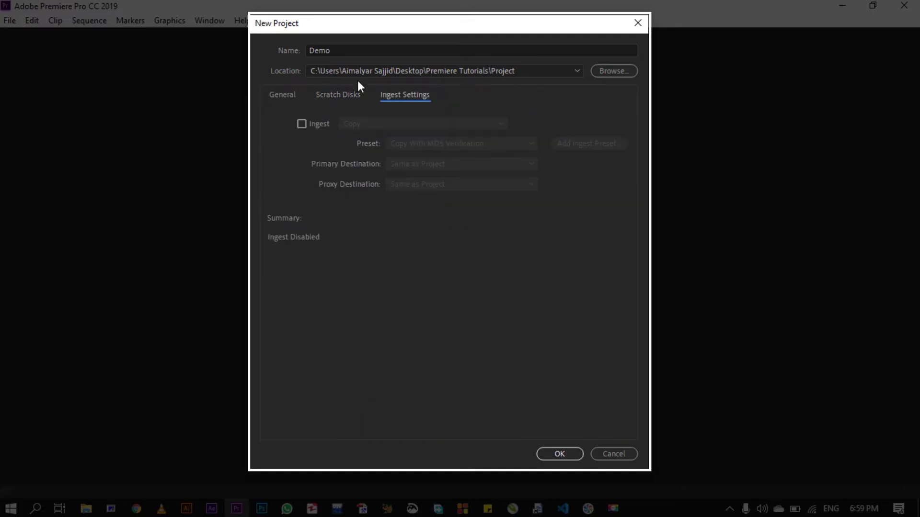
pyautogui.click(288, 96)
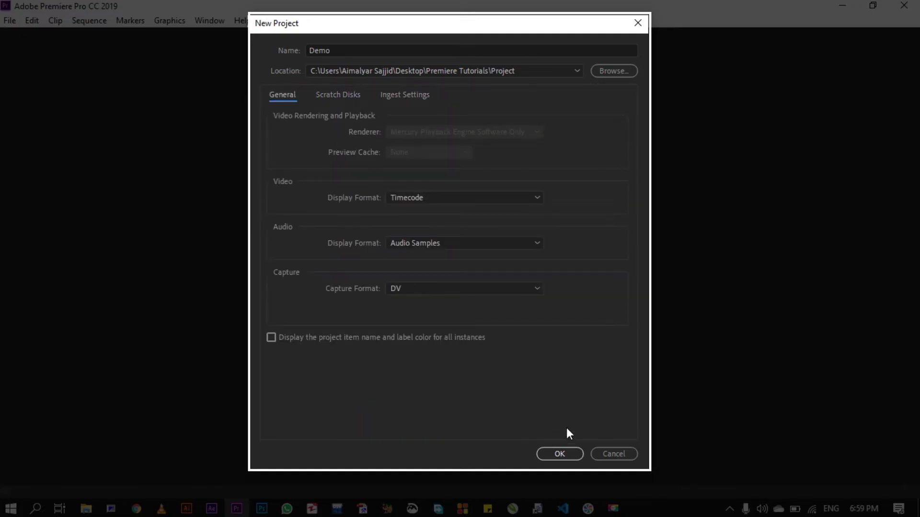
pyautogui.click(559, 455)
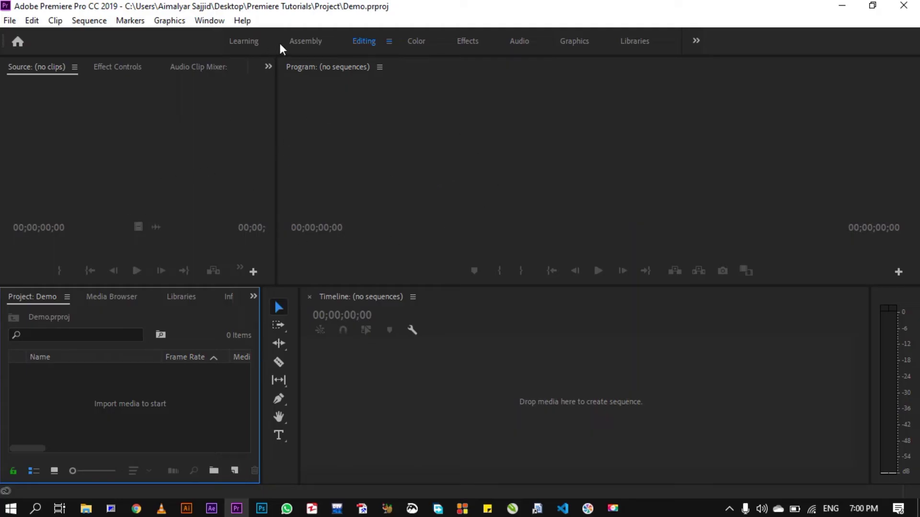
# Step: Reset the Editing workspace via Window > Workspaces > Reset to Saved Layout
pyautogui.click(204, 20)
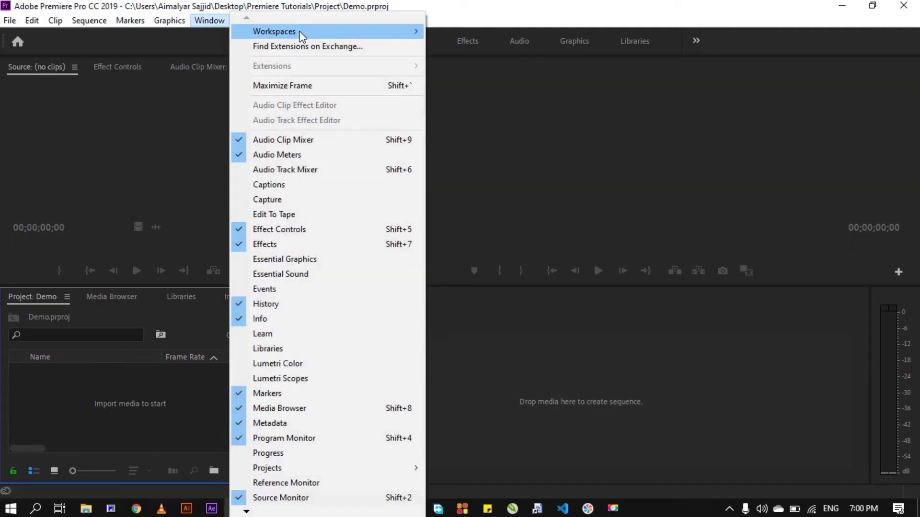
pyautogui.moveTo(357, 28)
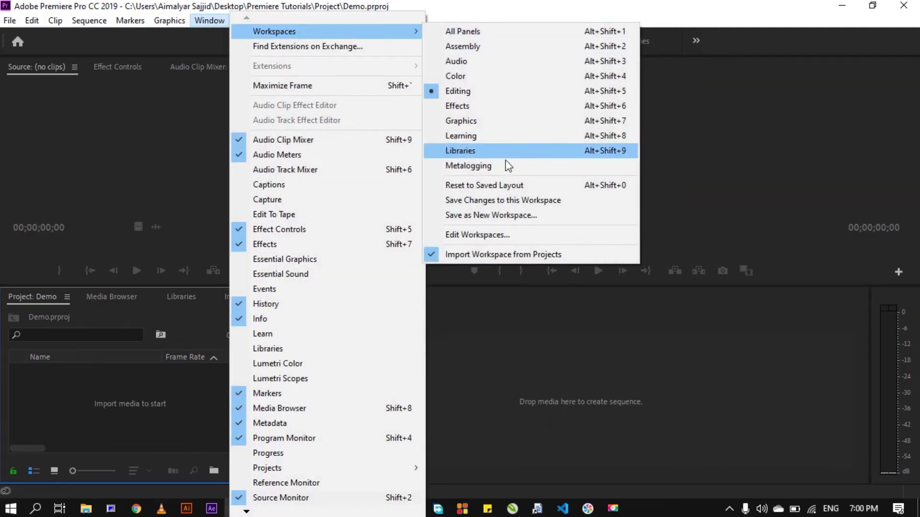
pyautogui.click(489, 189)
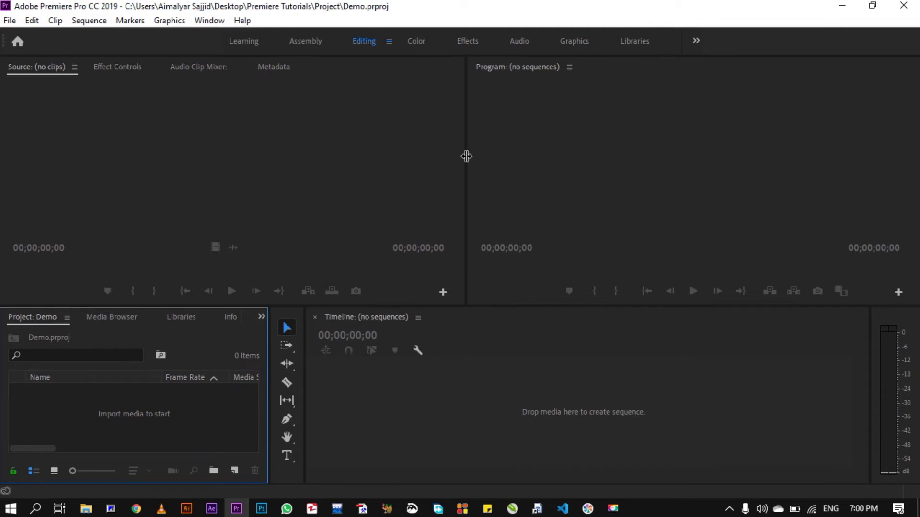
# Step: Close the Program monitor and widen the tools and Project panels by dragging their dividers
pyautogui.click(569, 68)
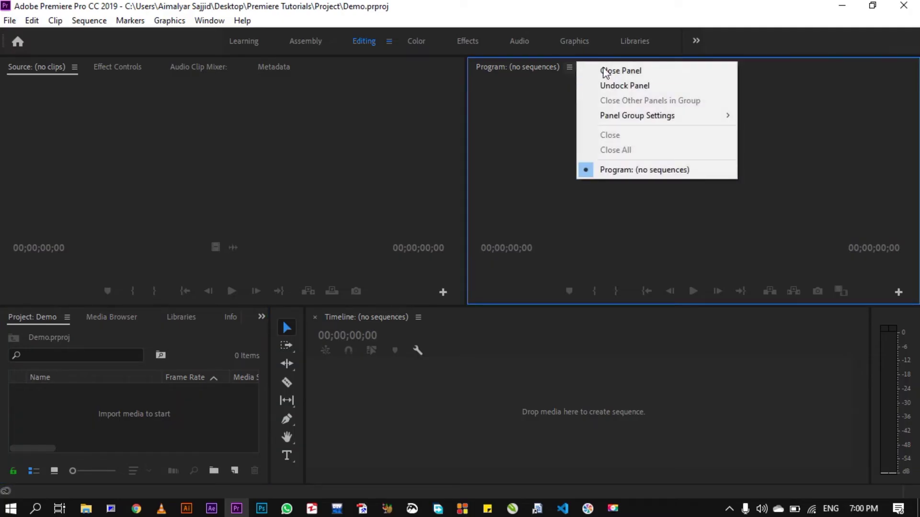
pyautogui.click(628, 73)
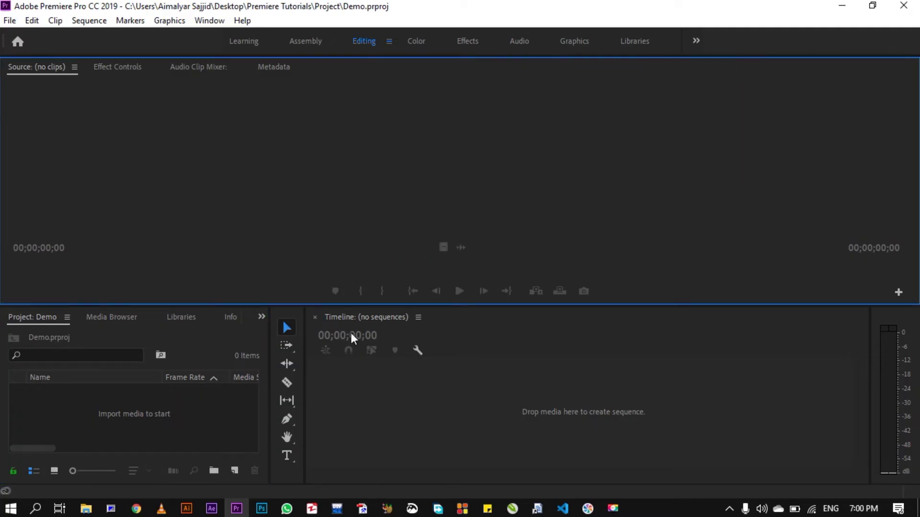
pyautogui.moveTo(302, 349); pyautogui.dragTo(589, 355)
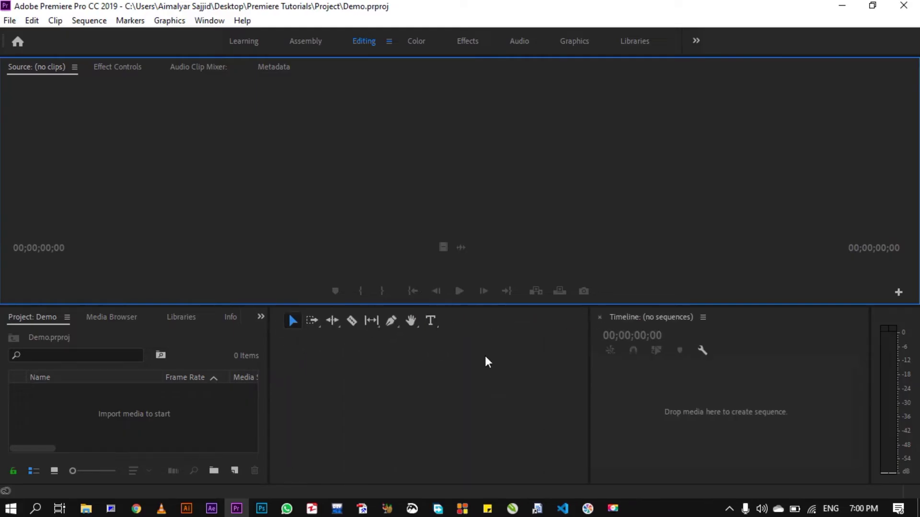
pyautogui.moveTo(267, 351); pyautogui.dragTo(419, 363)
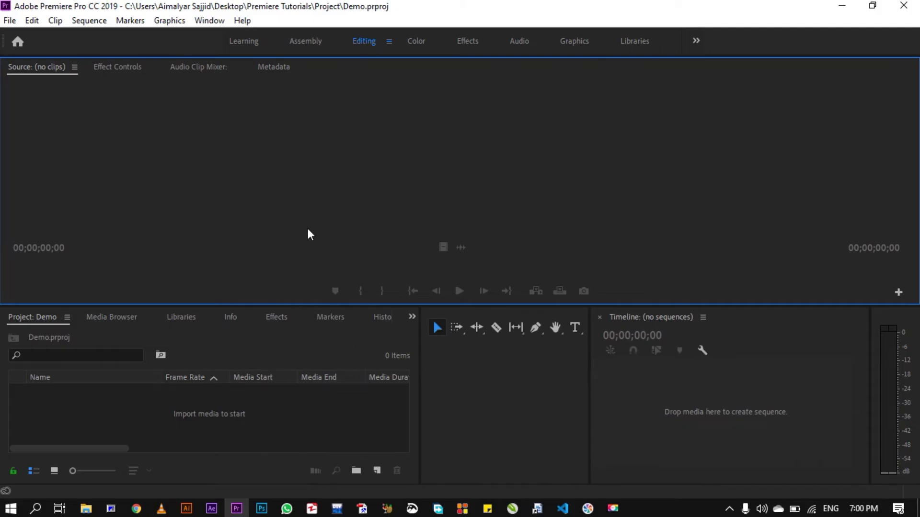
pyautogui.click(211, 23)
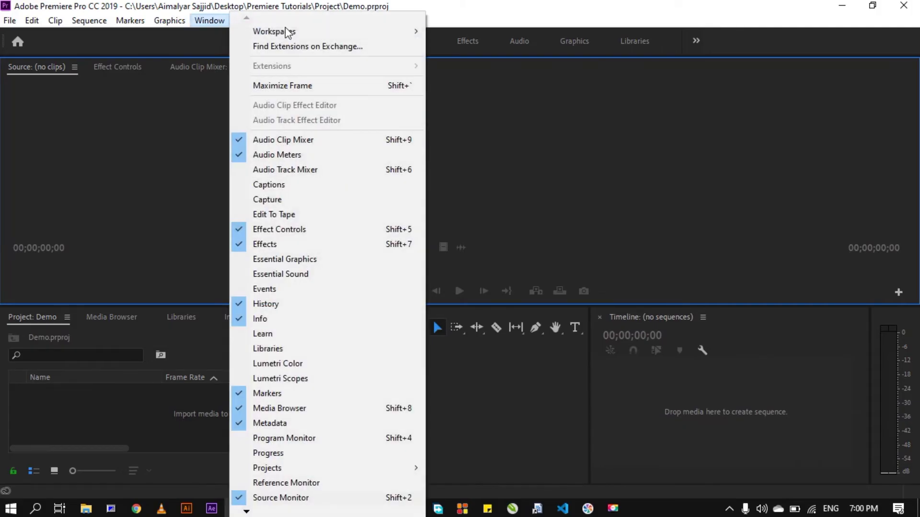
# Step: Reset to the saved Editing layout so the Program monitor reappears
pyautogui.moveTo(287, 32)
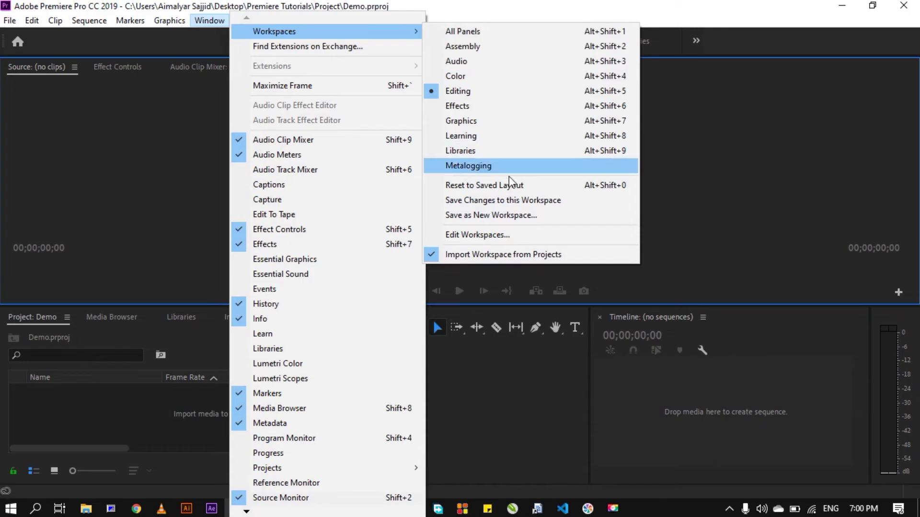
pyautogui.click(504, 190)
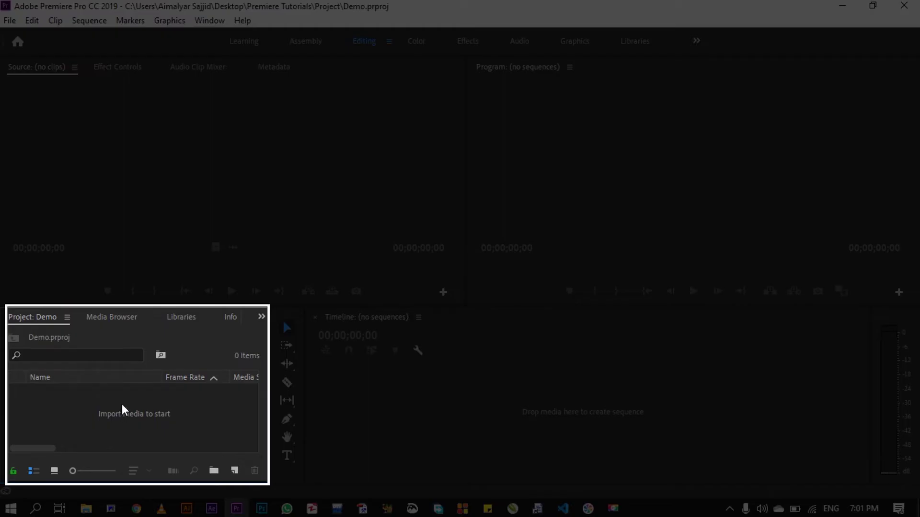
pyautogui.click(64, 157)
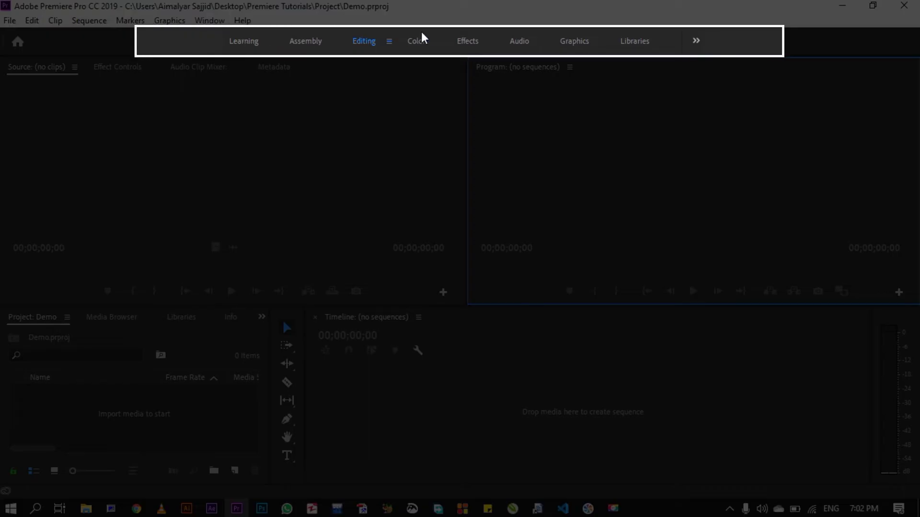
# Step: Cycle through the Learning, Assembly and Editing workspaces, ending in the Effects workspace
pyautogui.click(236, 42)
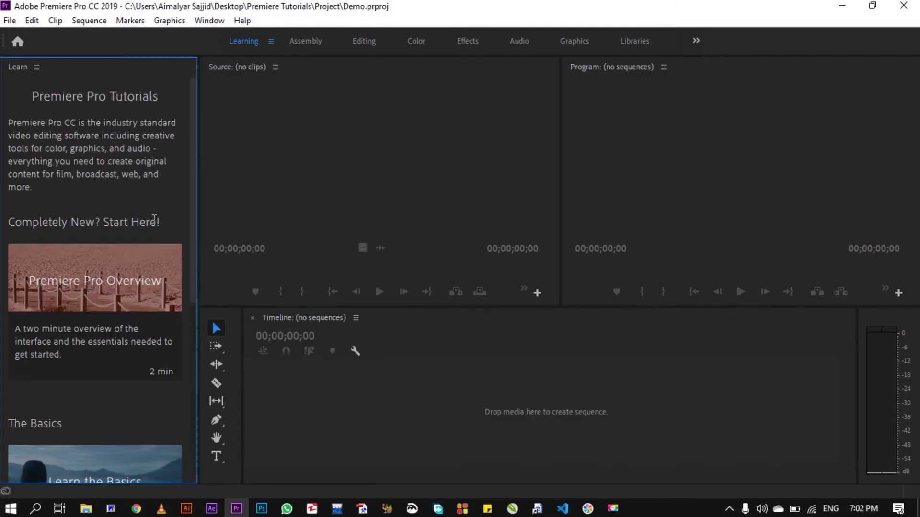
pyautogui.moveTo(192, 219); pyautogui.dragTo(187, 364)
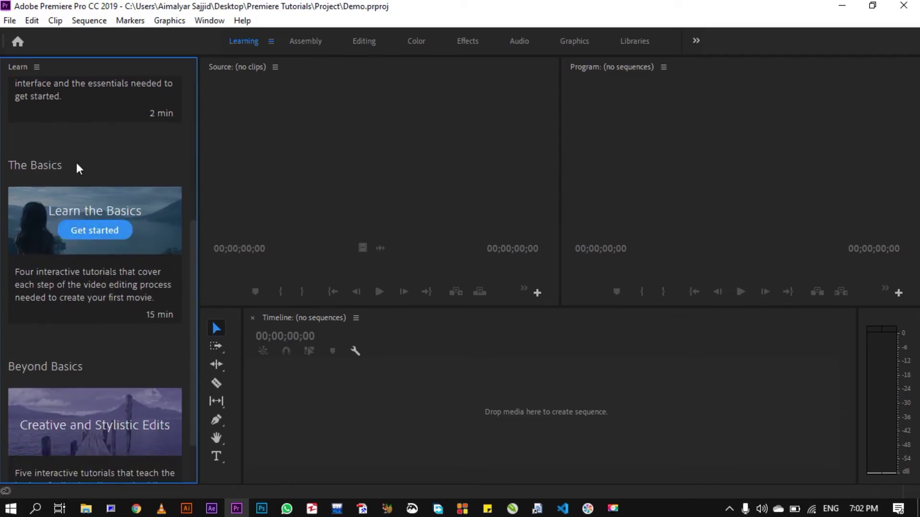
pyautogui.click(301, 43)
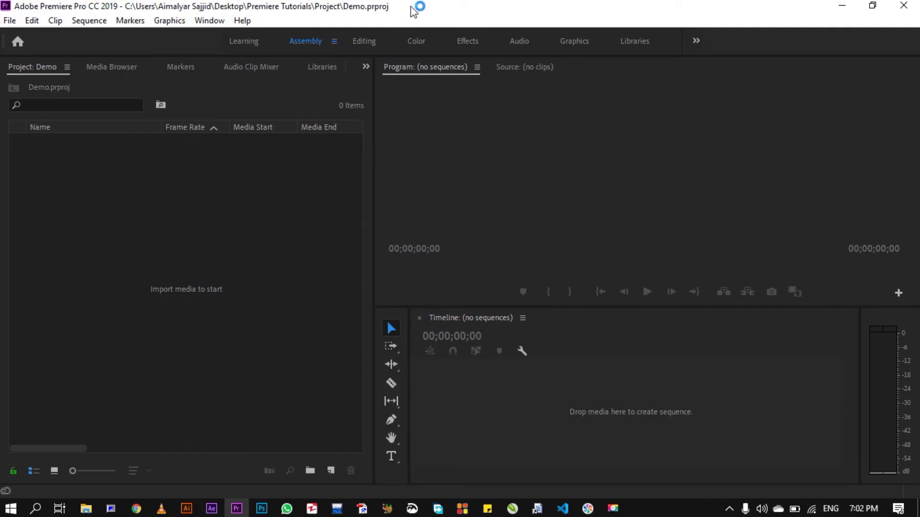
pyautogui.click(365, 42)
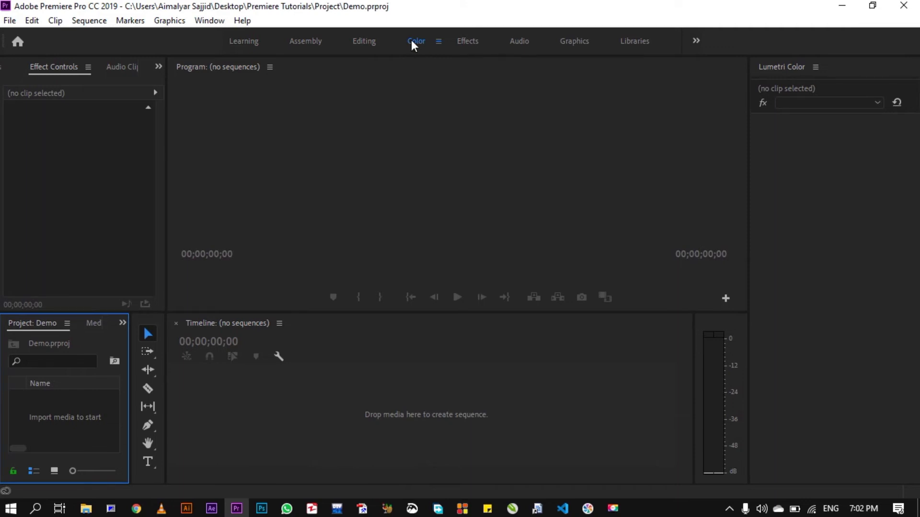
pyautogui.click(464, 42)
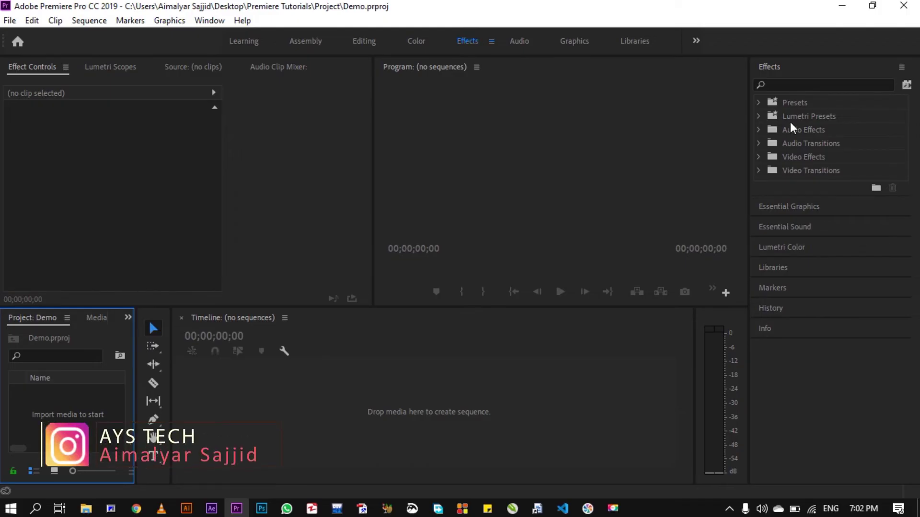
# Step: Switch through the Audio, Graphics and Libraries workspaces, then back to Editing
pyautogui.click(520, 43)
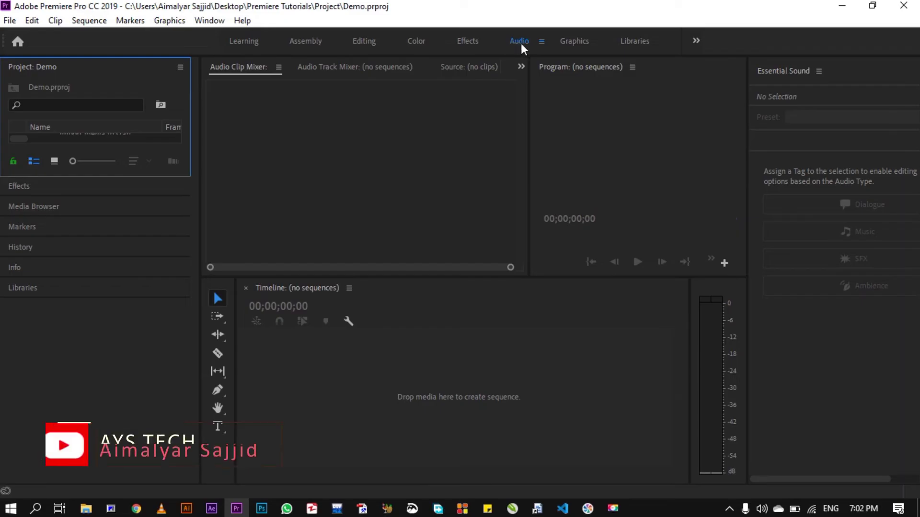
pyautogui.click(577, 43)
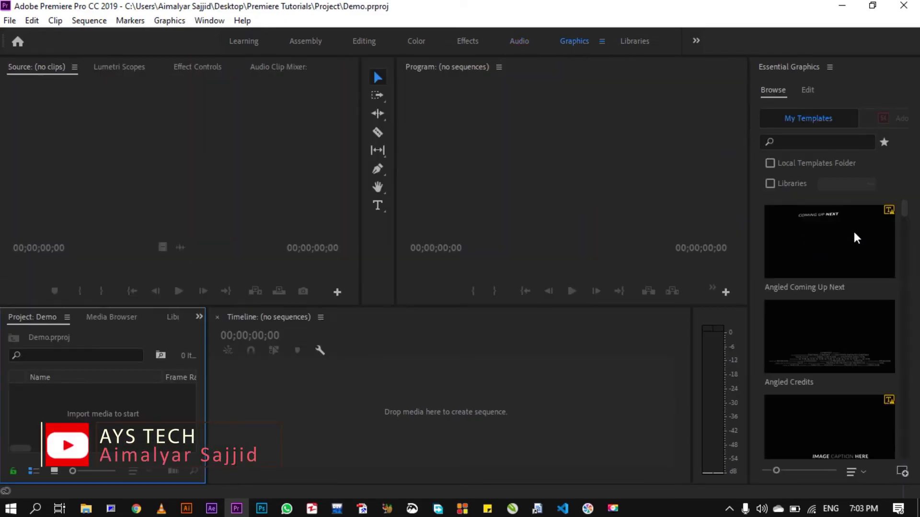
pyautogui.moveTo(903, 210); pyautogui.dragTo(904, 261)
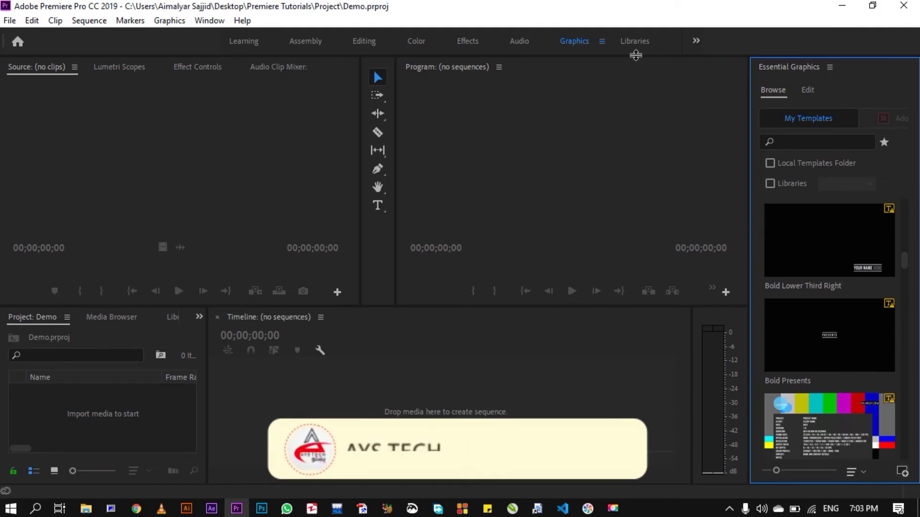
pyautogui.click(631, 40)
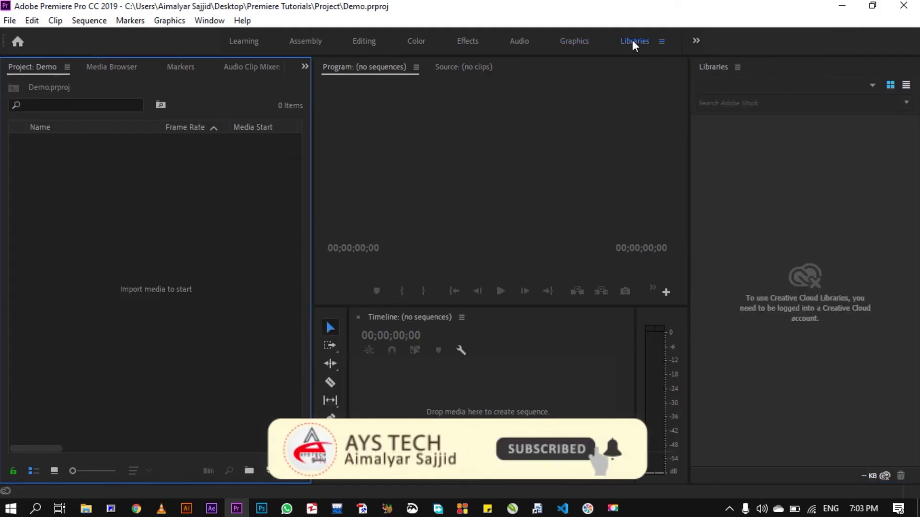
pyautogui.click(365, 42)
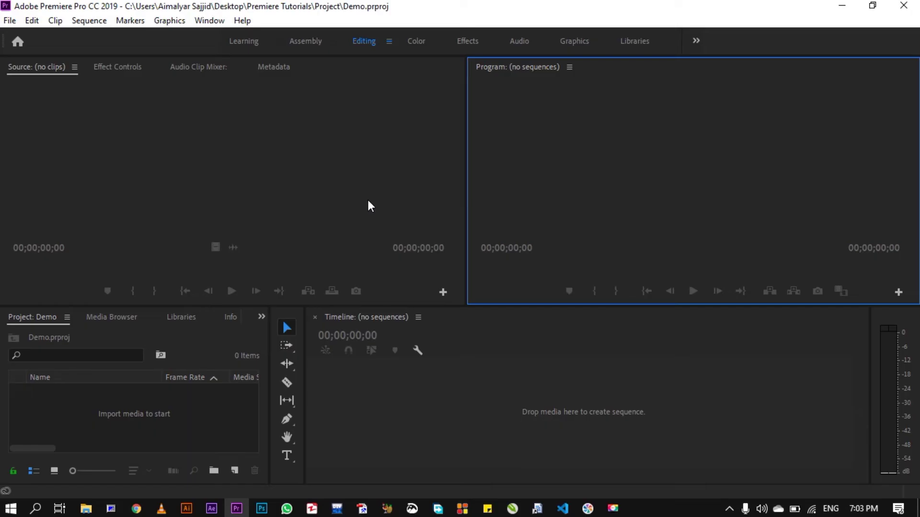
pyautogui.click(196, 397)
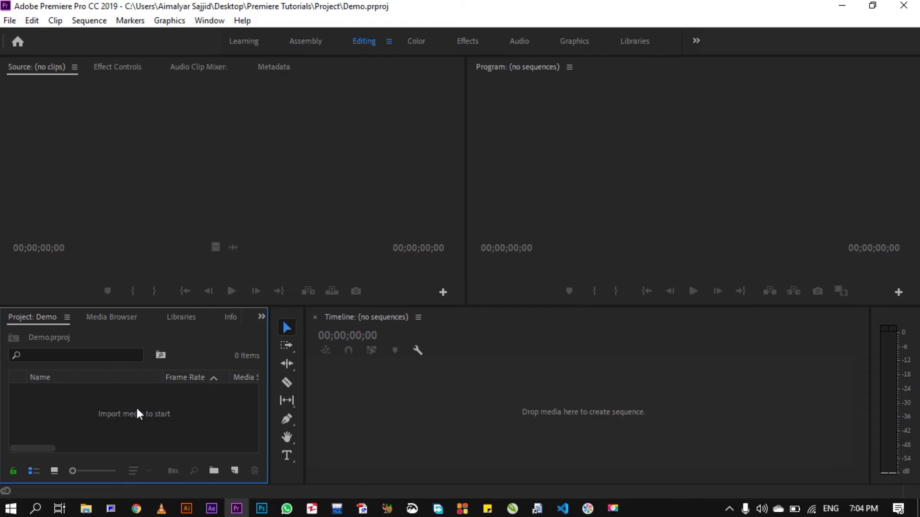
pyautogui.click(9, 21)
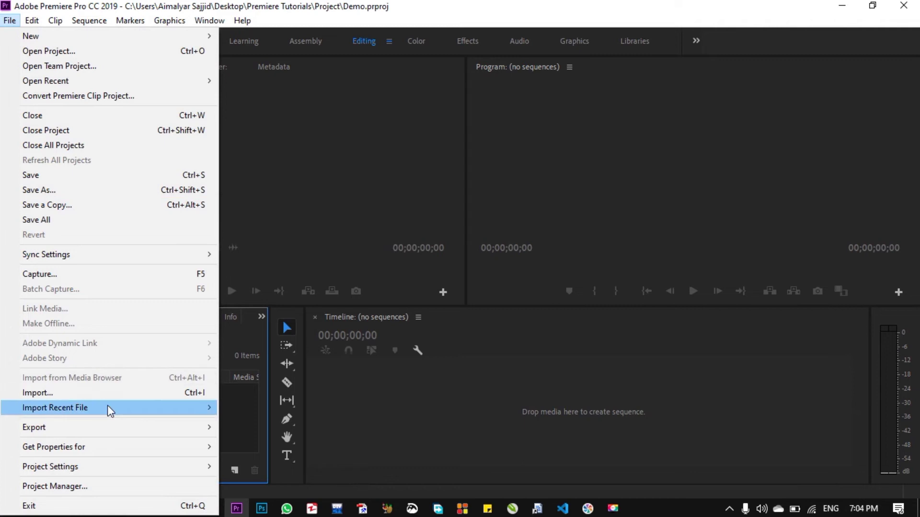
pyautogui.click(85, 394)
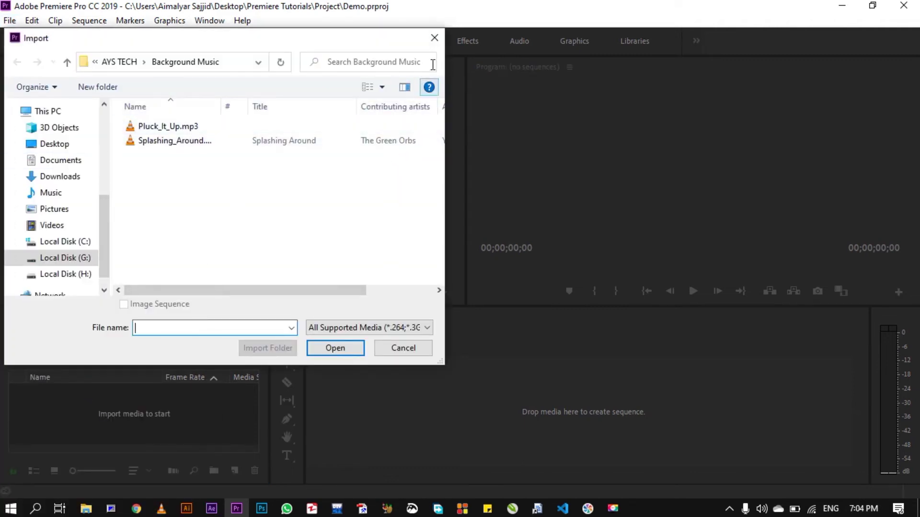
pyautogui.click(436, 38)
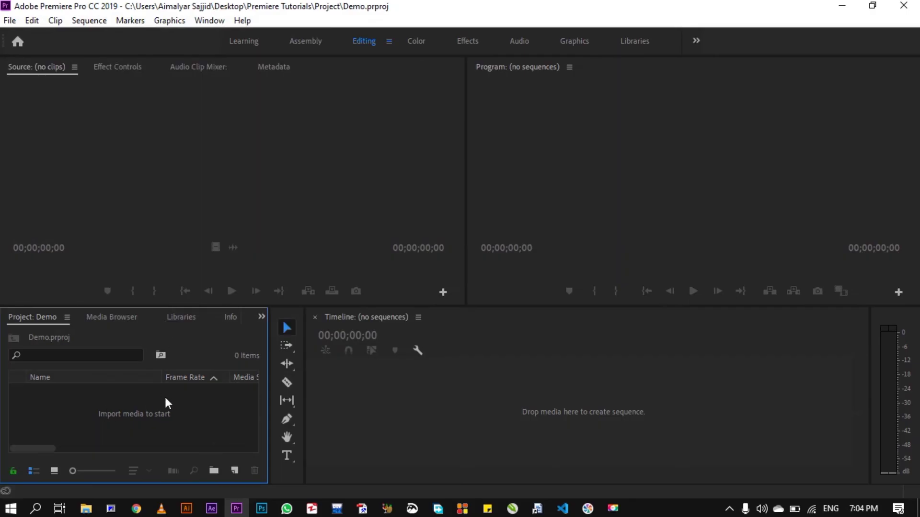
pyautogui.rightClick(114, 409)
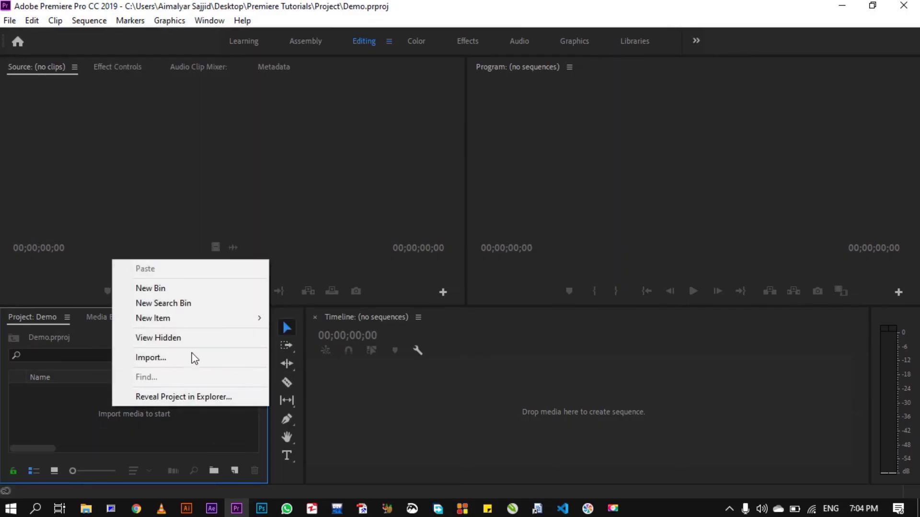
pyautogui.click(84, 407)
pyautogui.doubleClick(84, 407)
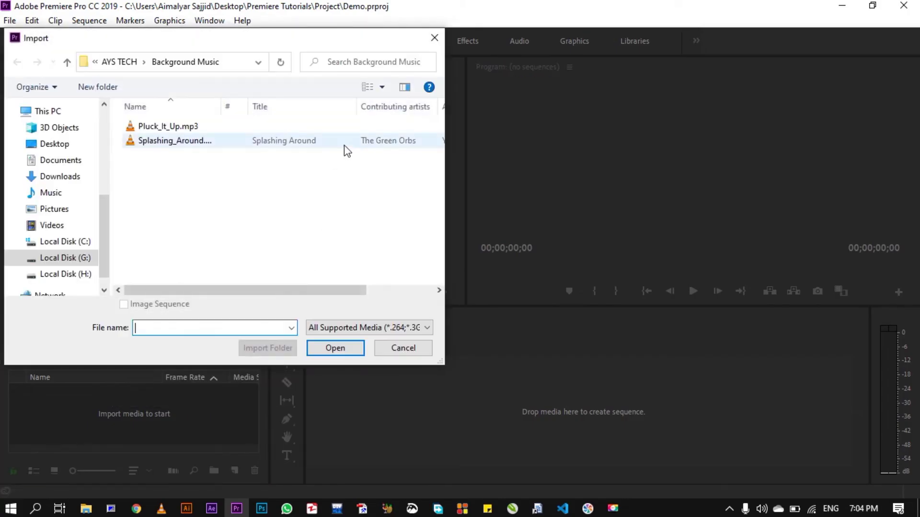
pyautogui.click(434, 39)
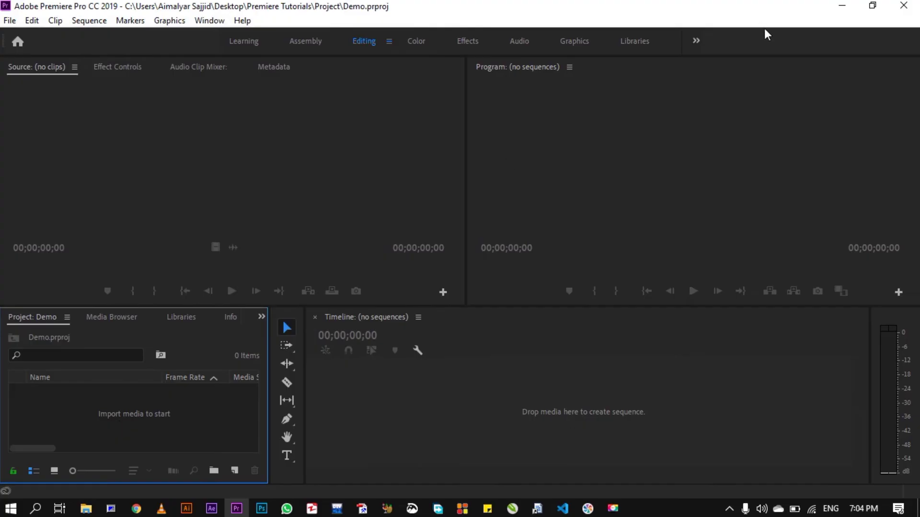
# Step: Import all eight media files from the Premiere Tutorials > Demo folder into the Project panel
pyautogui.click(846, 8)
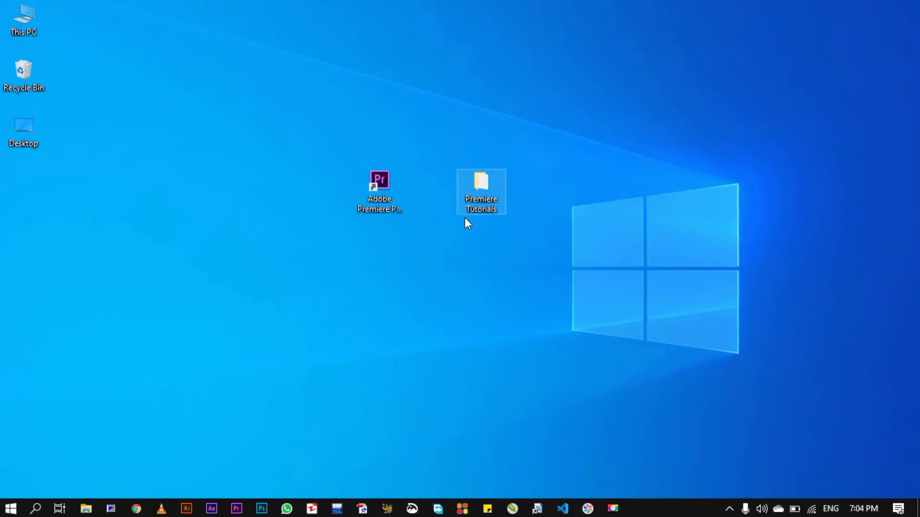
pyautogui.doubleClick(504, 179)
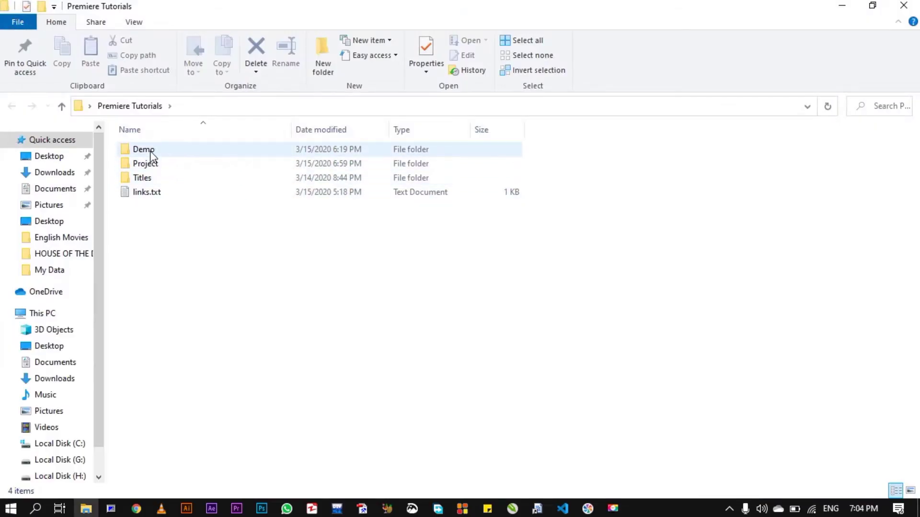
pyautogui.doubleClick(143, 150)
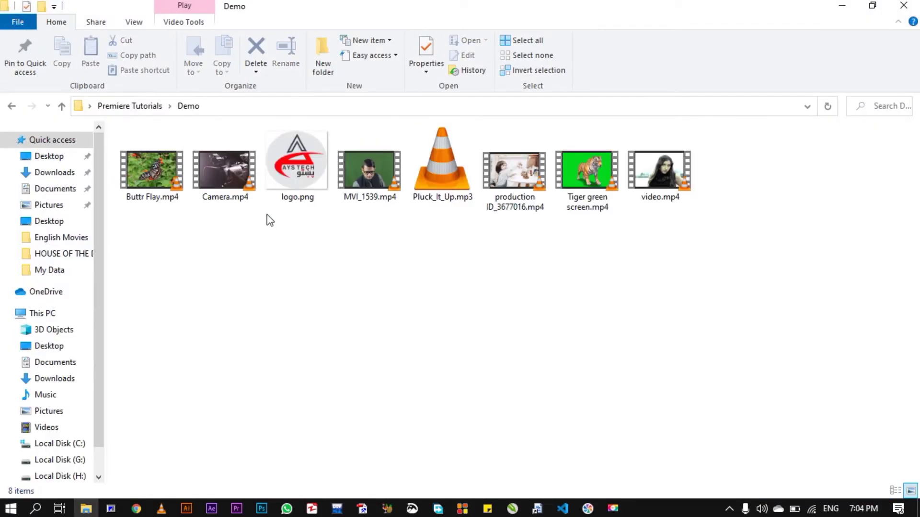
pyautogui.hotkey('ctrl', 'a')
pyautogui.moveTo(224, 165)
pyautogui.mouseDown()
pyautogui.moveTo(249, 410)
pyautogui.moveTo(236, 512)
pyautogui.moveTo(108, 416)
pyautogui.mouseUp()
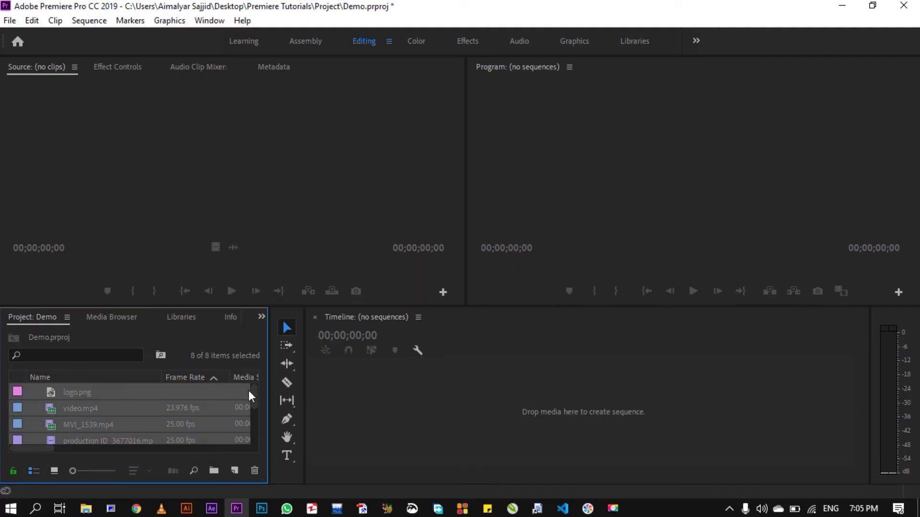
pyautogui.moveTo(256, 395); pyautogui.dragTo(255, 426)
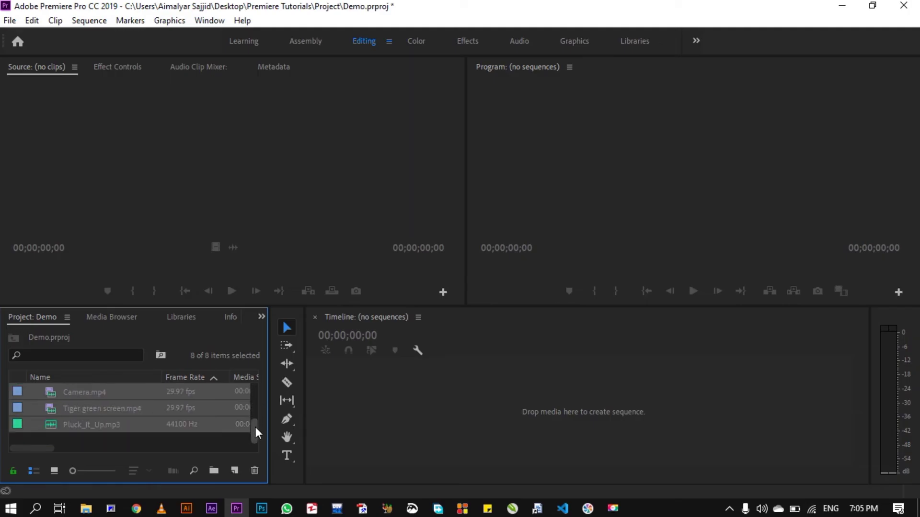
pyautogui.click(54, 470)
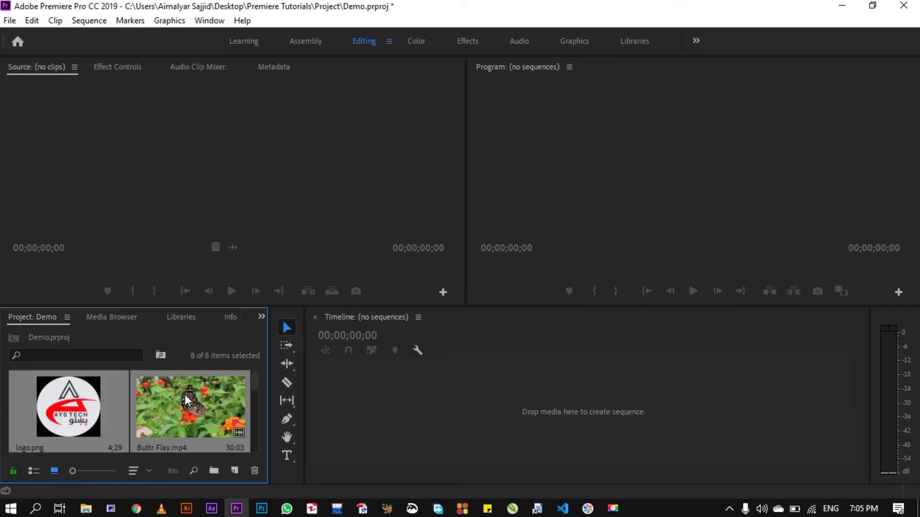
pyautogui.moveTo(254, 381)
pyautogui.mouseDown()
pyautogui.moveTo(256, 432)
pyautogui.moveTo(261, 366)
pyautogui.mouseUp()
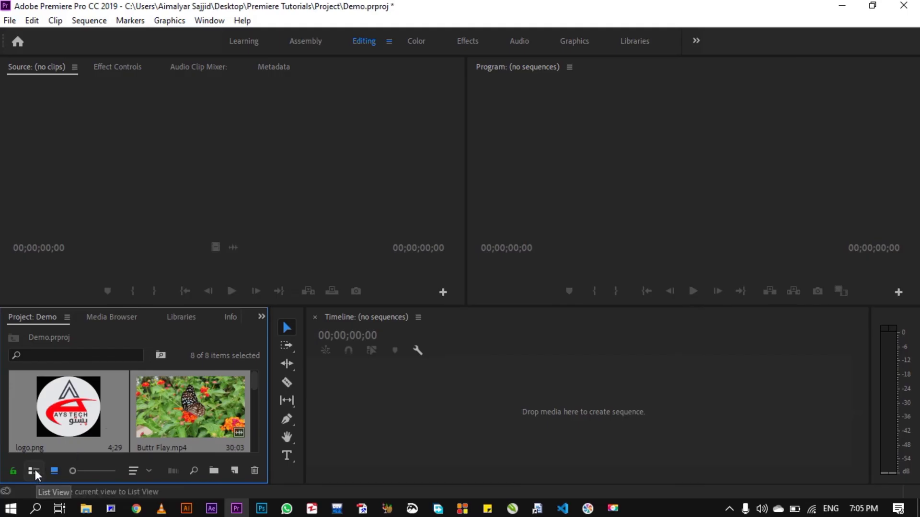
pyautogui.click(34, 472)
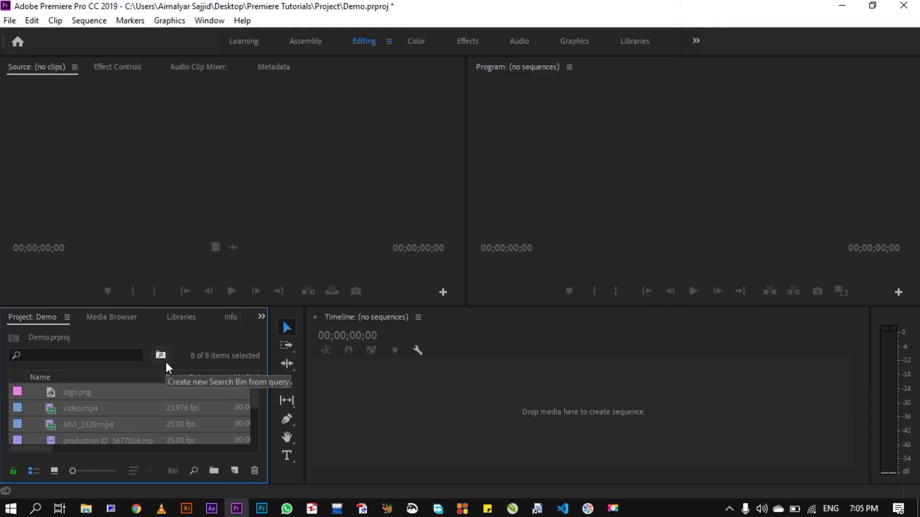
# Step: Maximize the Project panel with the ` key via the on-screen keyboard, then deselect all items
pyautogui.press('super+r')
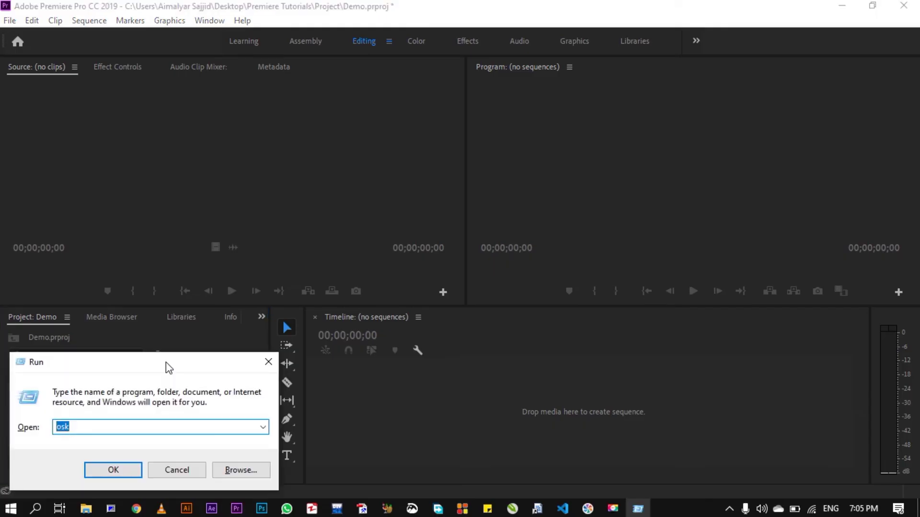
pyautogui.press('Return')
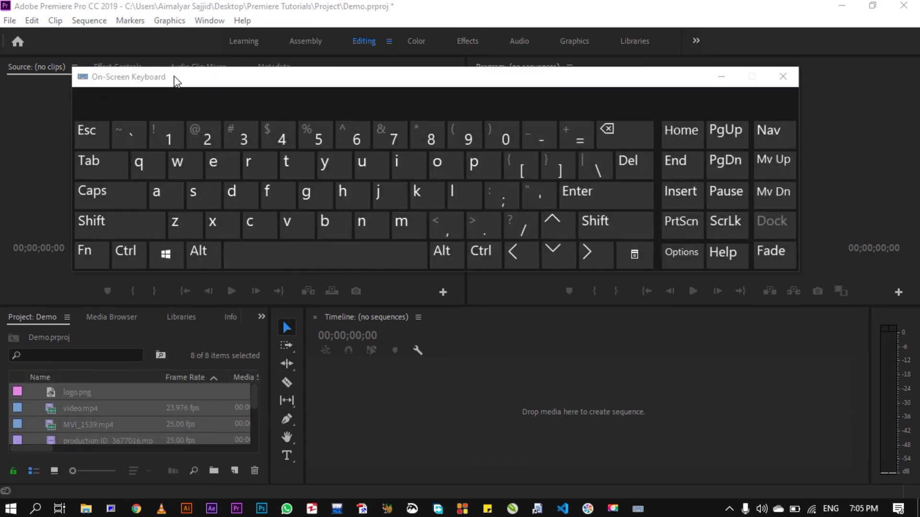
pyautogui.moveTo(168, 79); pyautogui.dragTo(299, 96)
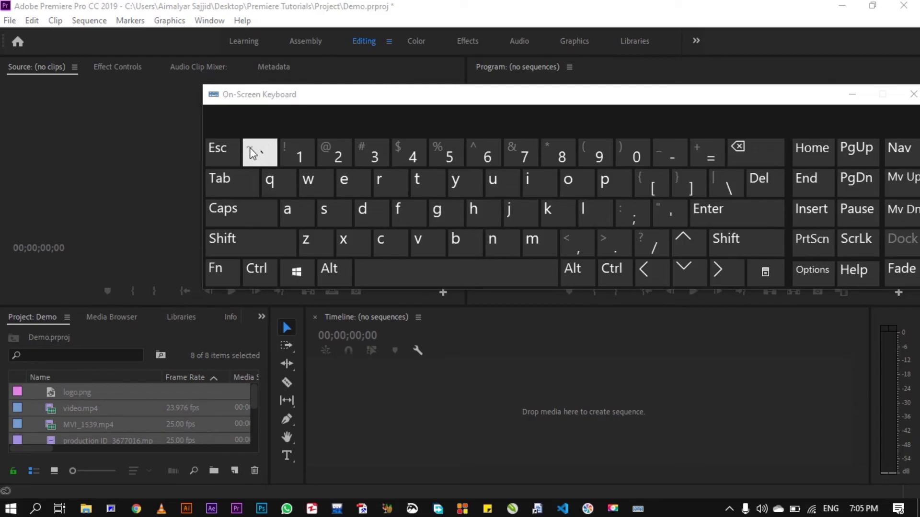
pyautogui.click(913, 94)
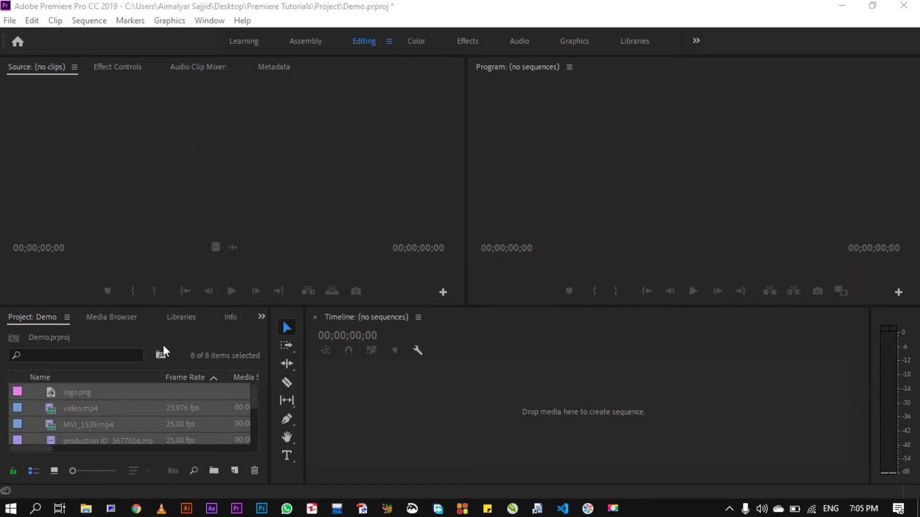
pyautogui.click(194, 338)
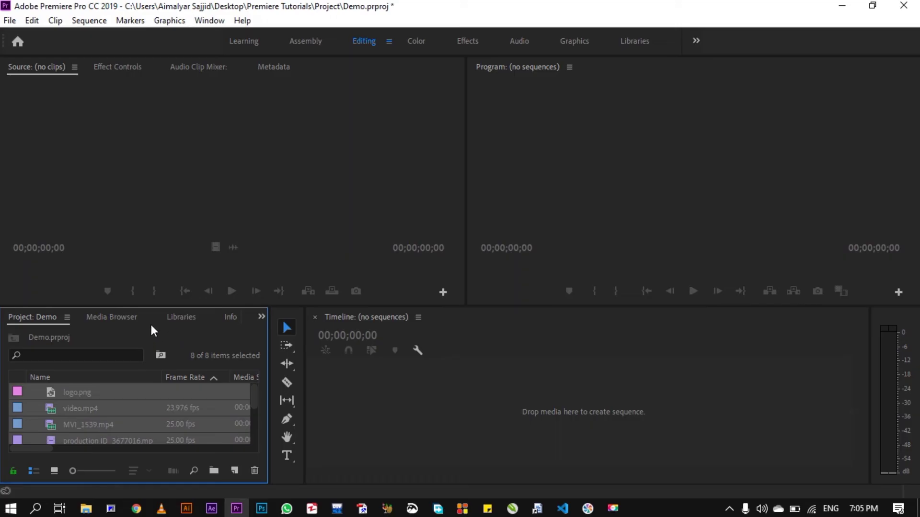
pyautogui.press('`')
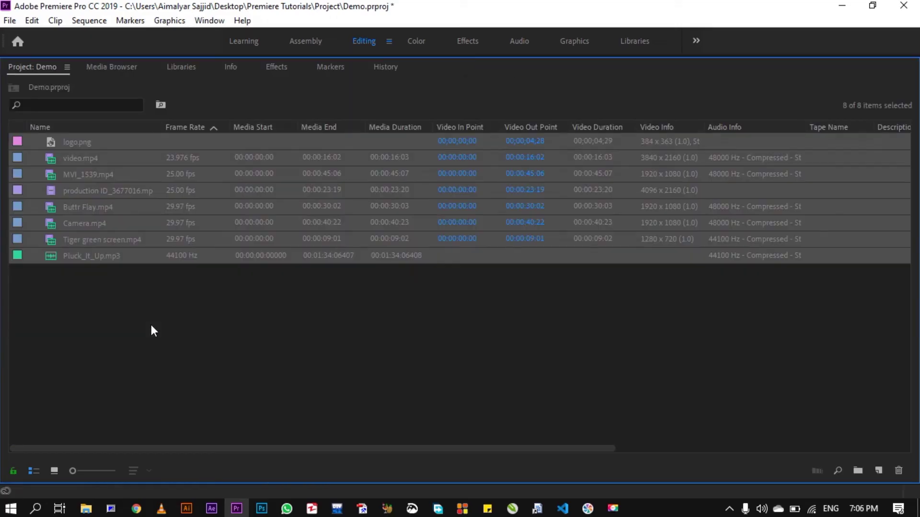
pyautogui.click(379, 379)
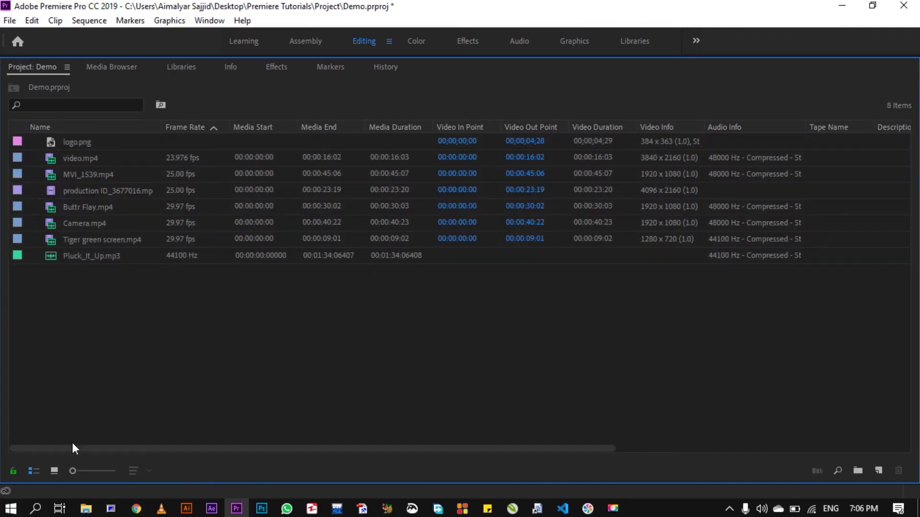
# Step: Switch to Icon View and back to List View, then enlarge rows and icons with the zoom slider
pyautogui.click(53, 471)
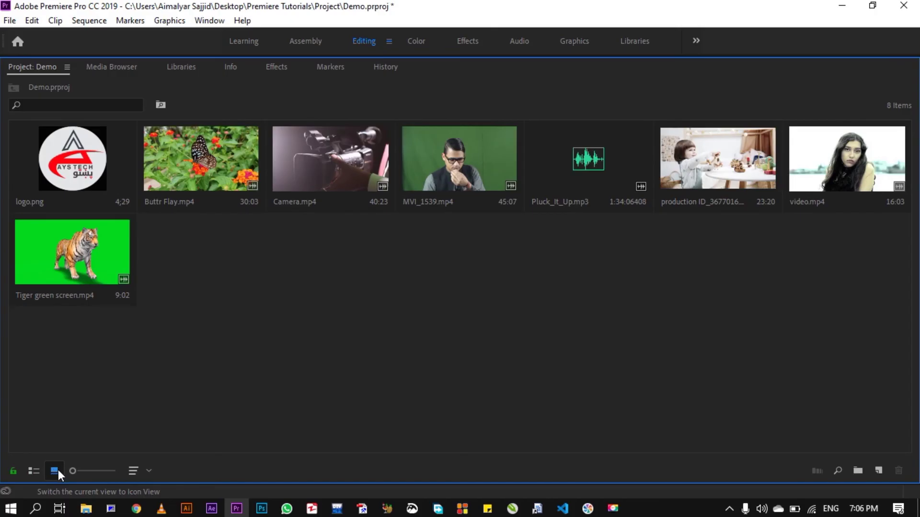
pyautogui.click(32, 470)
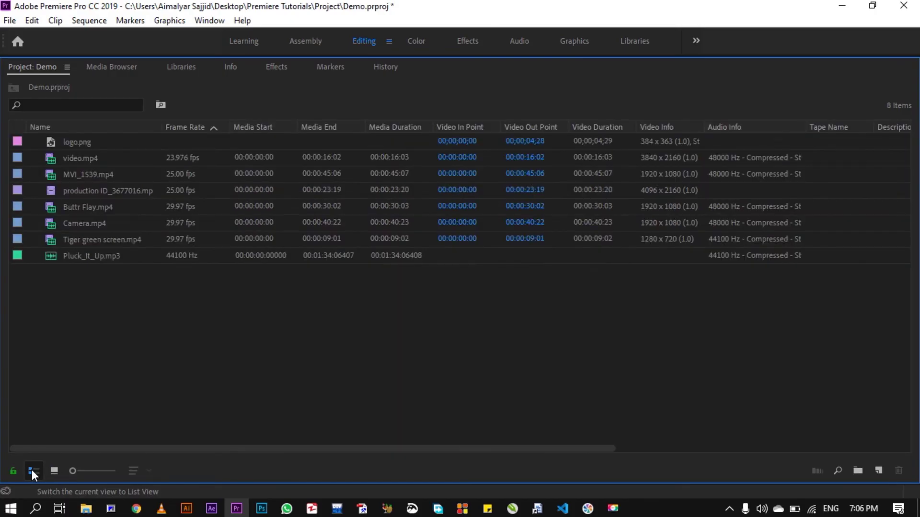
pyautogui.moveTo(73, 471)
pyautogui.mouseDown()
pyautogui.moveTo(109, 475)
pyautogui.moveTo(93, 472)
pyautogui.mouseUp()
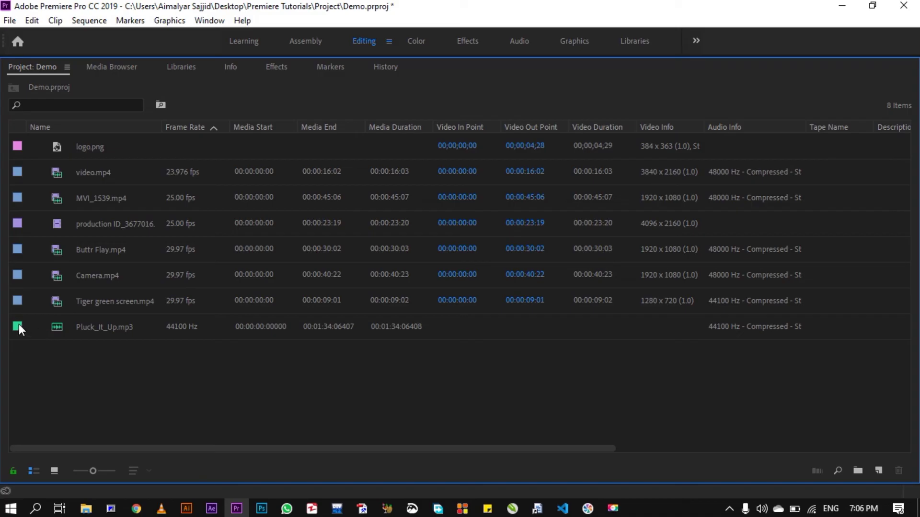
# Step: Change logo.png's label colour from Lavender to Purple
pyautogui.rightClick(18, 147)
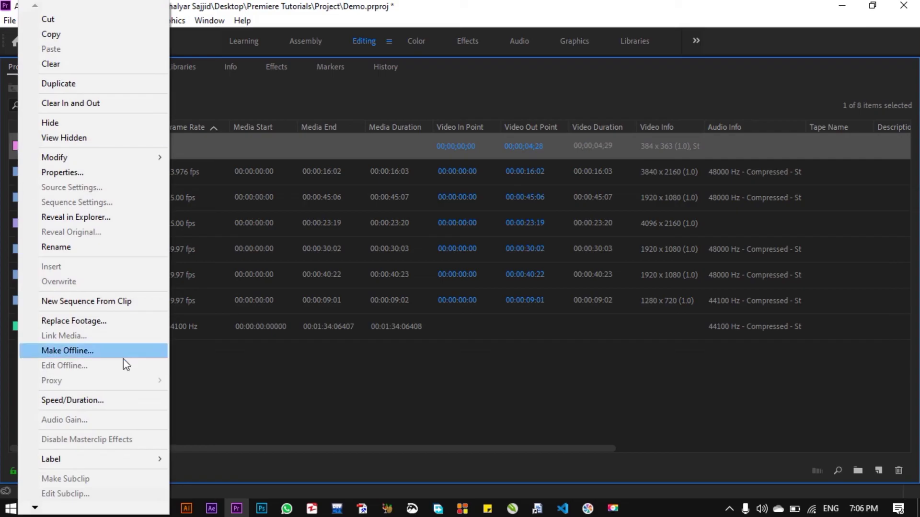
pyautogui.moveTo(141, 459)
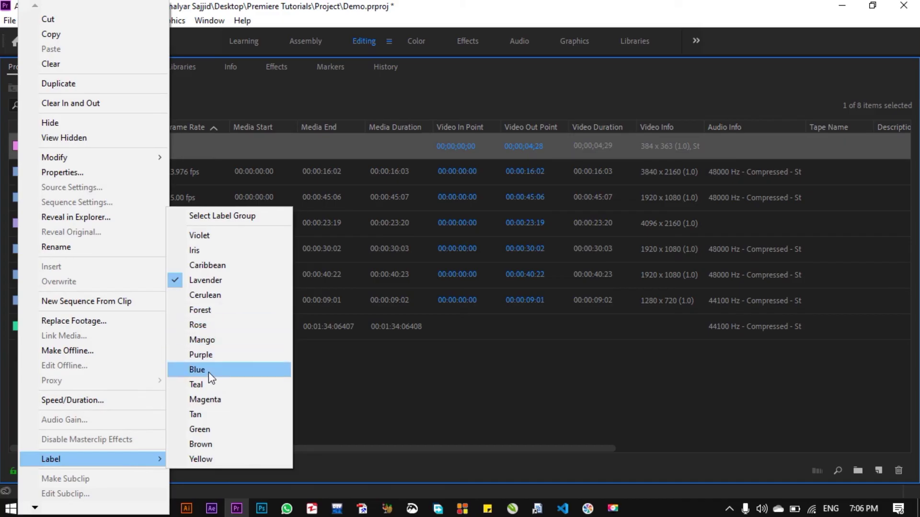
pyautogui.click(208, 354)
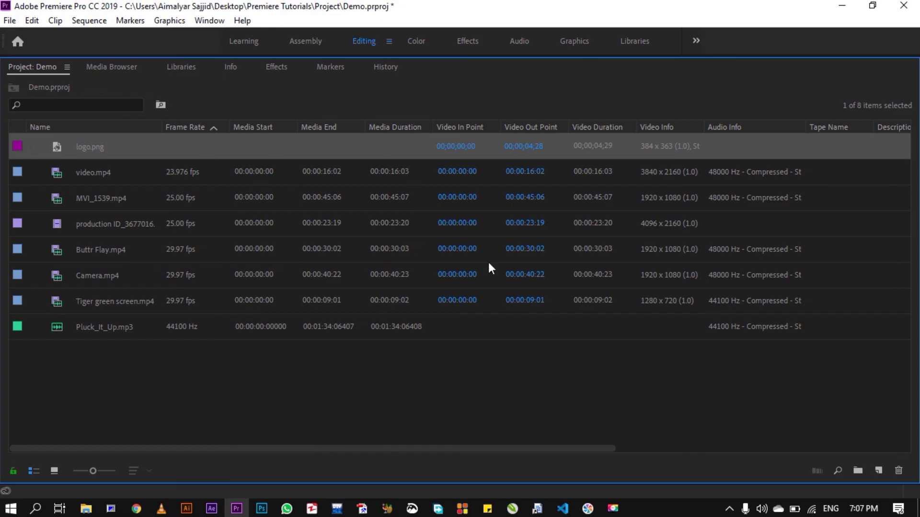
pyautogui.click(102, 104)
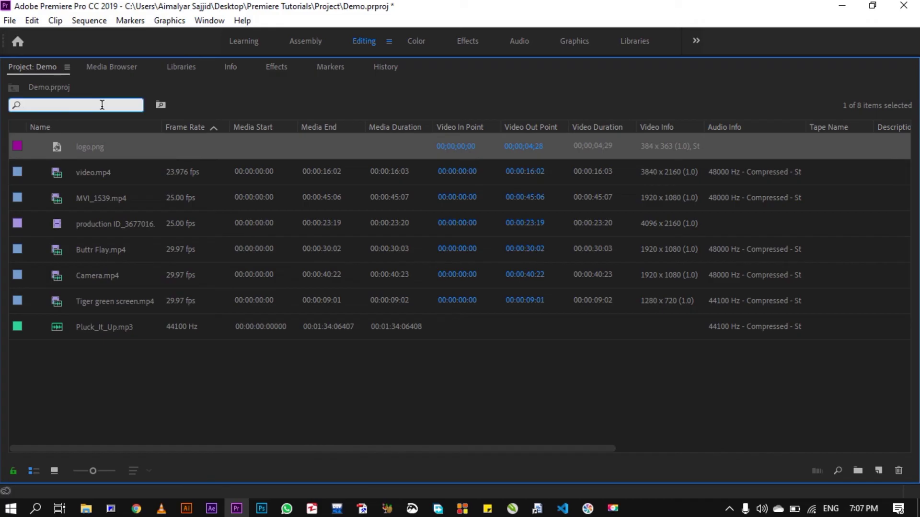
pyautogui.write('logo')
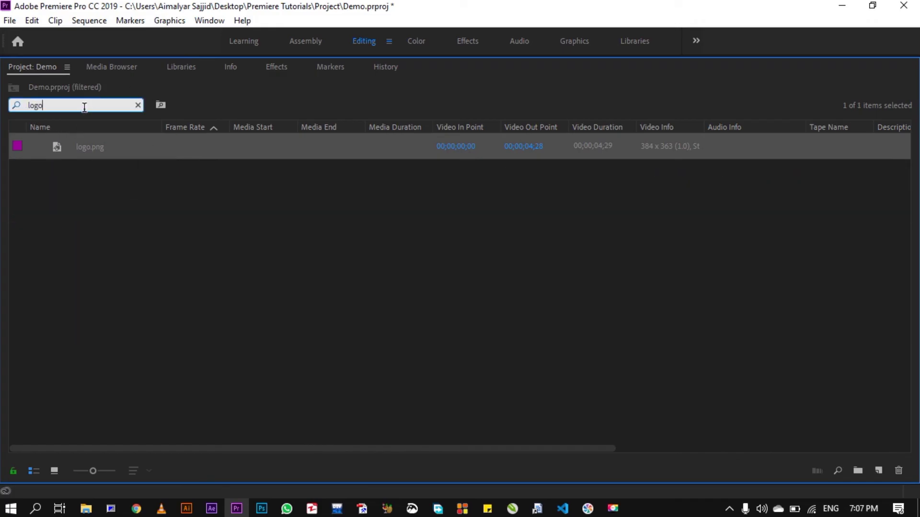
pyautogui.press('BackSpace')
pyautogui.press('BackSpace')
pyautogui.press('BackSpace')
pyautogui.press('BackSpace')
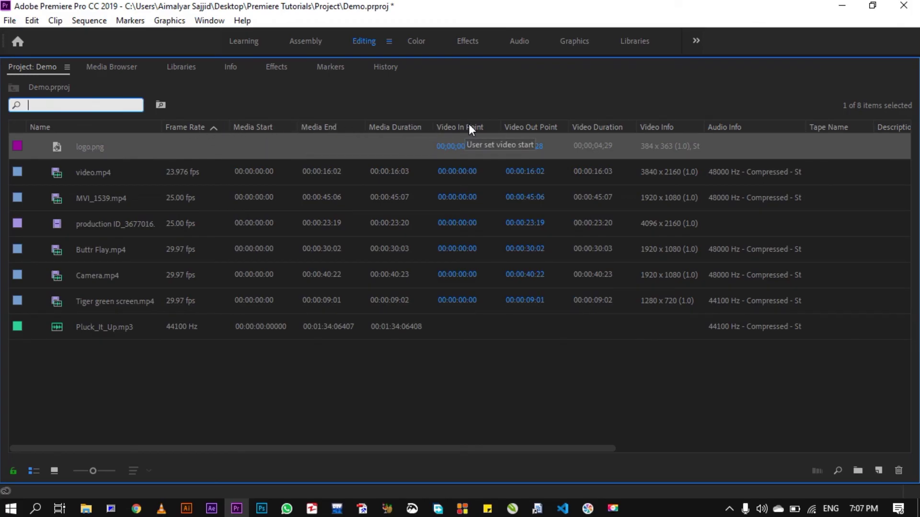
pyautogui.click(596, 128)
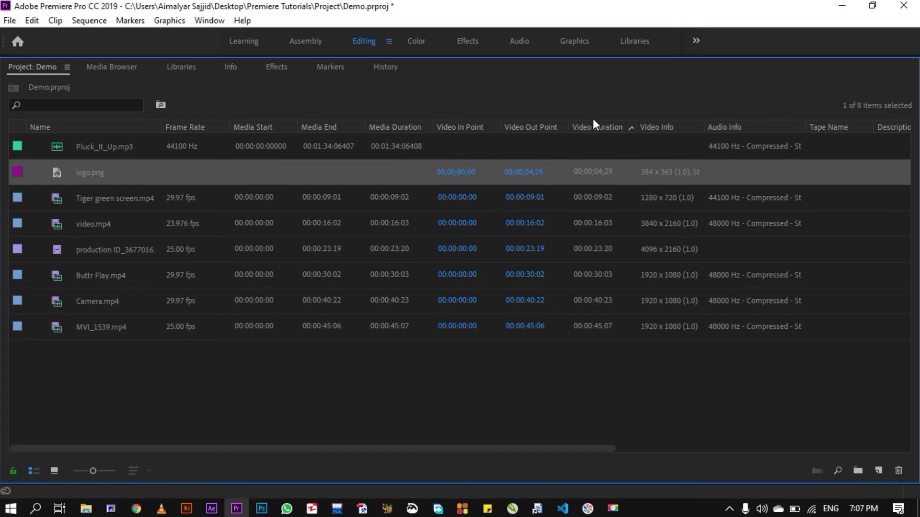
pyautogui.click(604, 126)
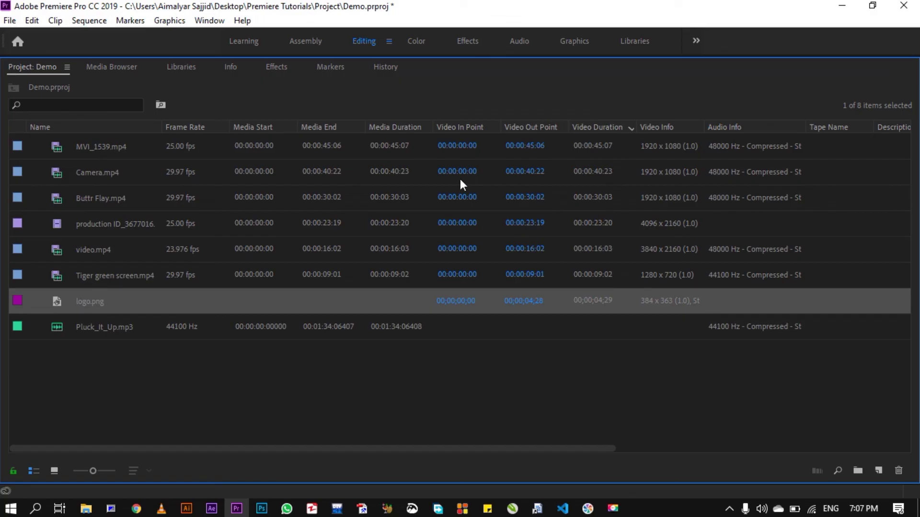
pyautogui.click(208, 393)
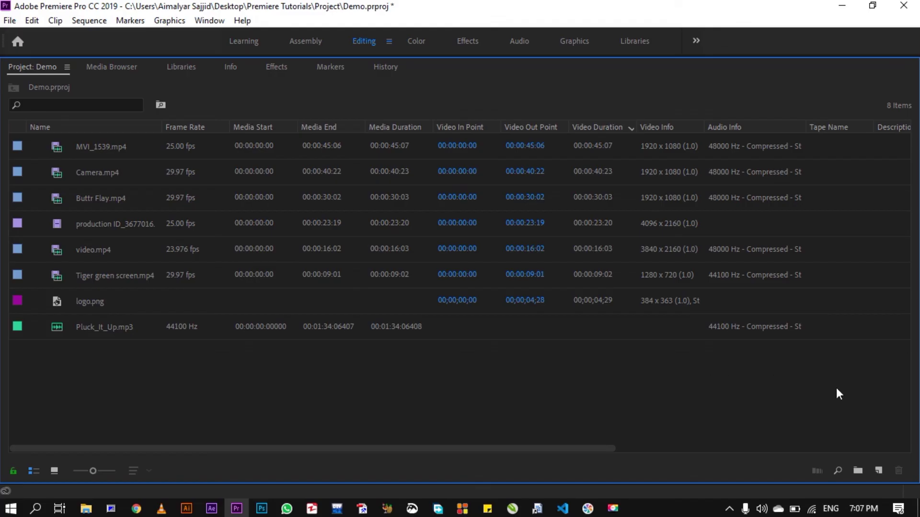
# Step: Create a new bin named Video
pyautogui.click(857, 471)
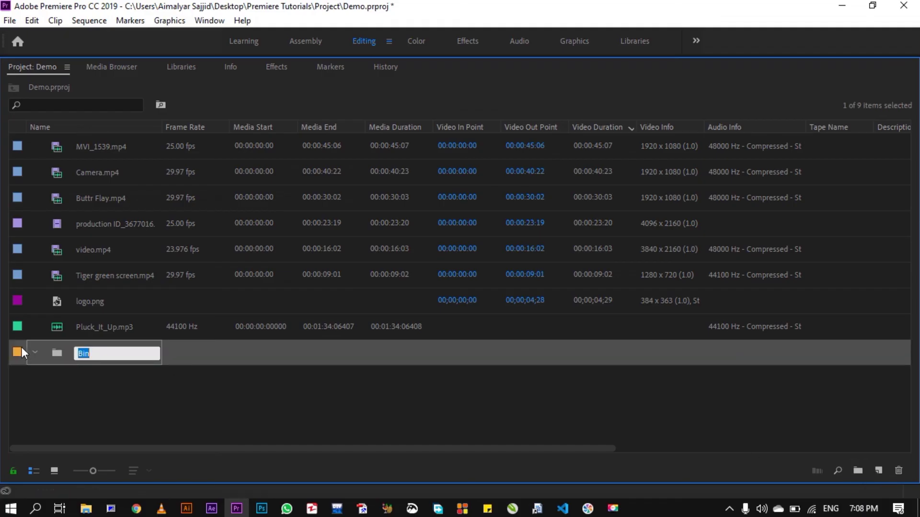
pyautogui.write('Video')
pyautogui.press('Return')
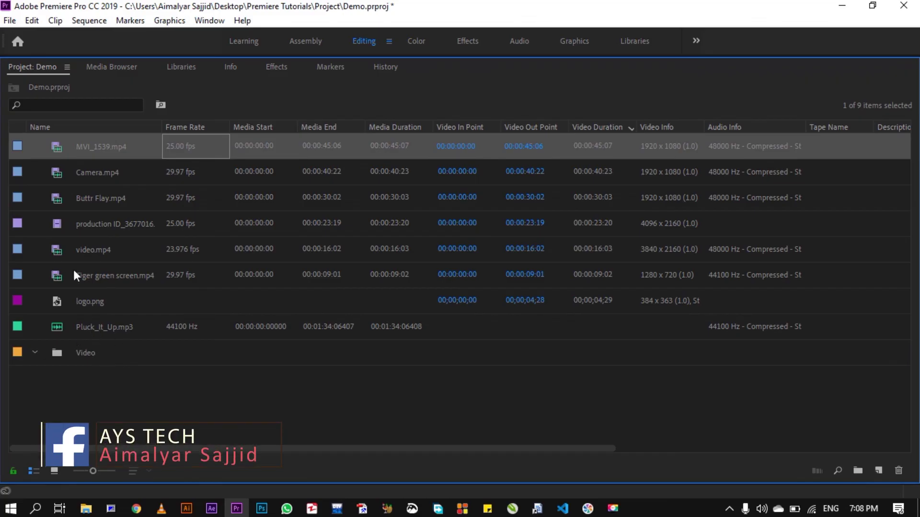
# Step: Move video.mp4, Tiger green screen.mp4, production ID, Buttr Flay.mp4, Camera.mp4 and MVI_1539.mp4 into the Video bin
pyautogui.click(88, 249)
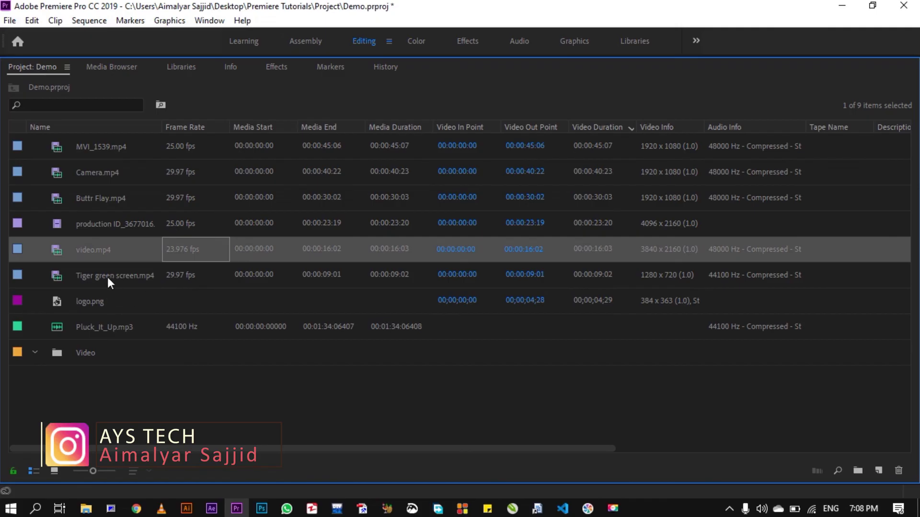
pyautogui.keyDown('shift'); pyautogui.click(86, 272); pyautogui.keyUp('shift')
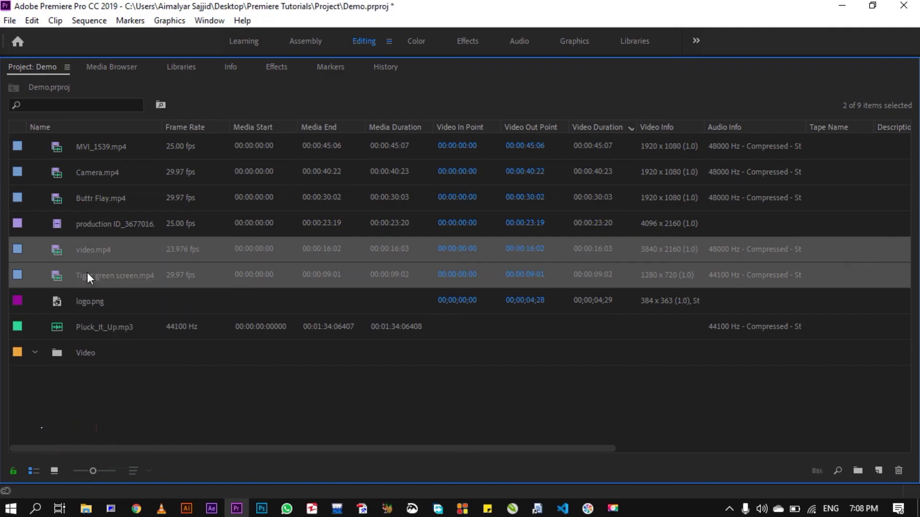
pyautogui.keyDown('ctrl'); pyautogui.click(88, 219); pyautogui.keyUp('ctrl')
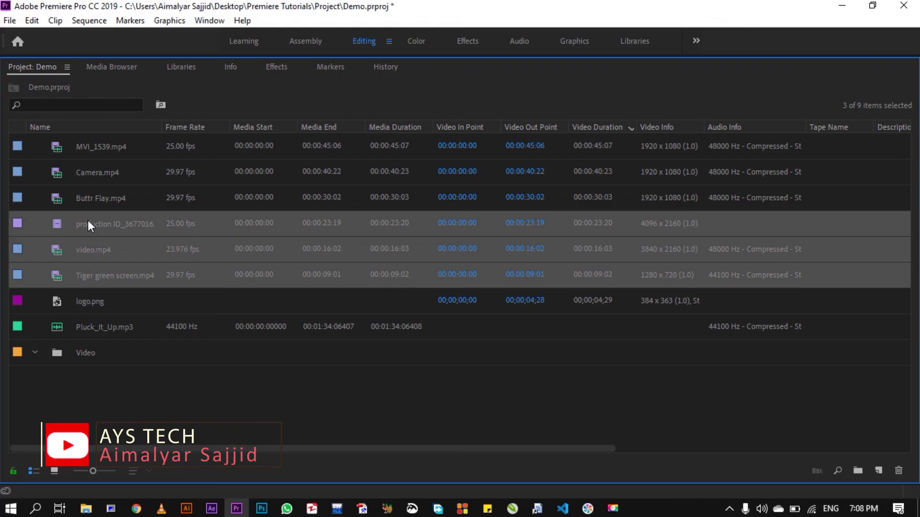
pyautogui.keyDown('ctrl'); pyautogui.click(91, 197); pyautogui.keyUp('ctrl')
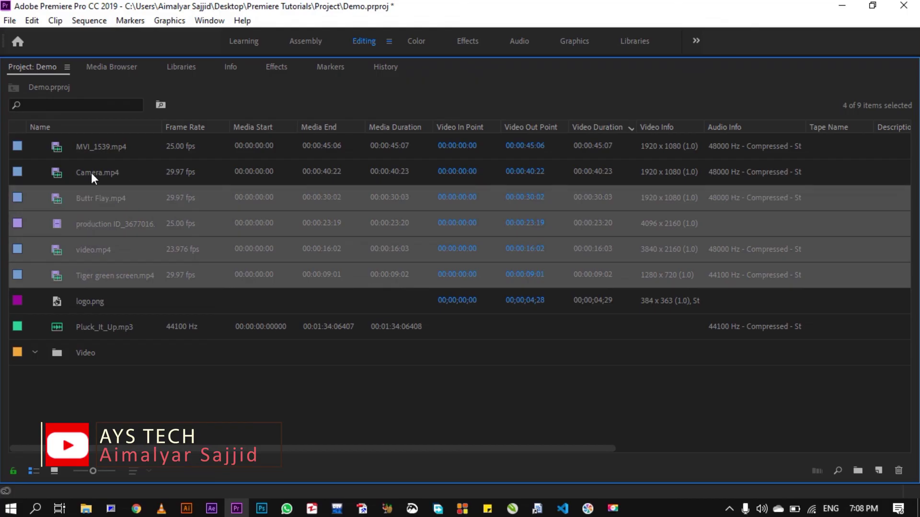
pyautogui.keyDown('ctrl'); pyautogui.click(91, 173); pyautogui.keyUp('ctrl')
pyautogui.keyDown('ctrl'); pyautogui.click(82, 151); pyautogui.keyUp('ctrl')
pyautogui.moveTo(67, 143); pyautogui.dragTo(76, 357)
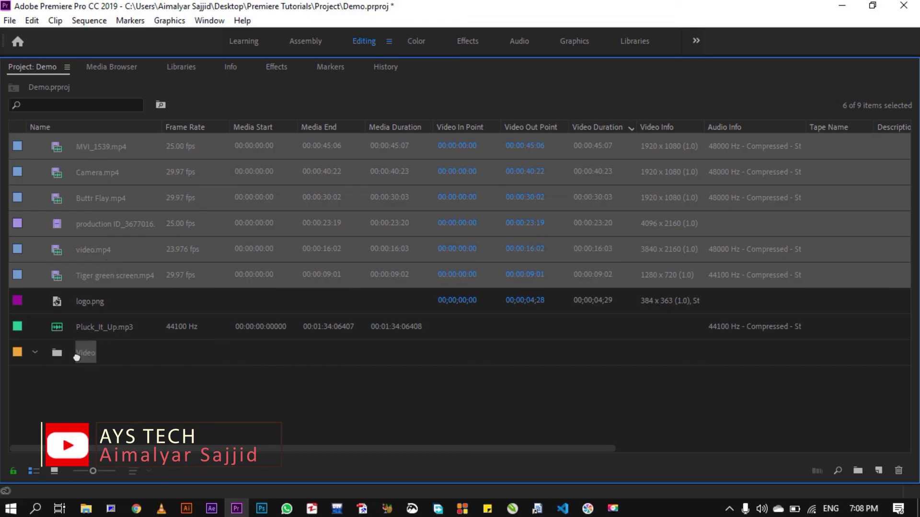
pyautogui.moveTo(76, 357); pyautogui.dragTo(75, 355)
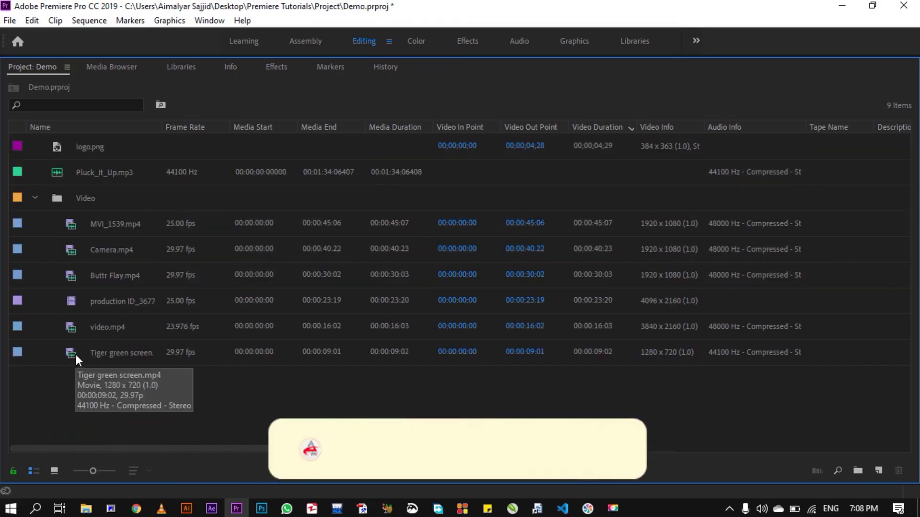
# Step: Collapse the Video bin and create another new bin
pyautogui.click(35, 197)
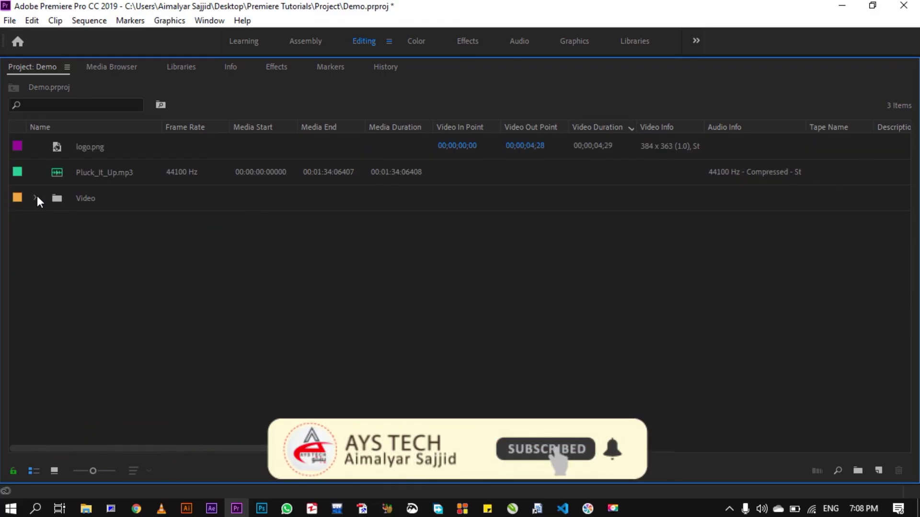
pyautogui.click(35, 197)
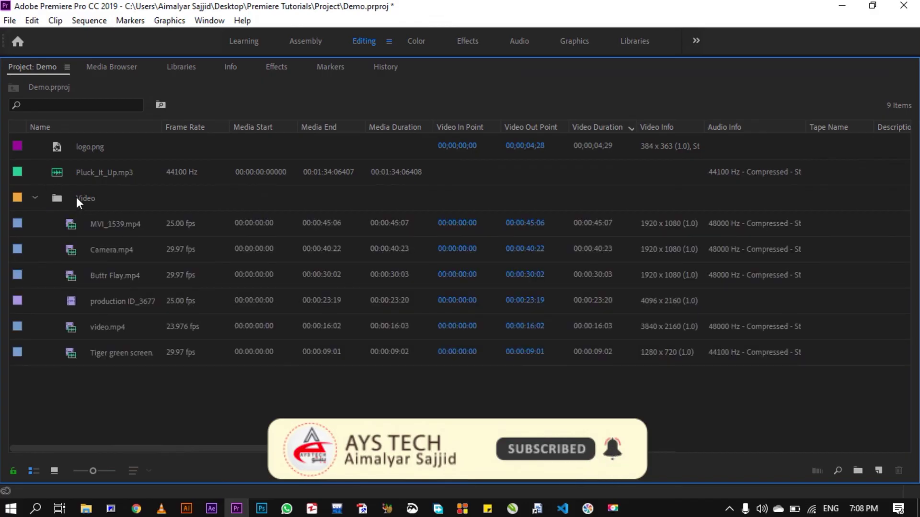
pyautogui.click(35, 198)
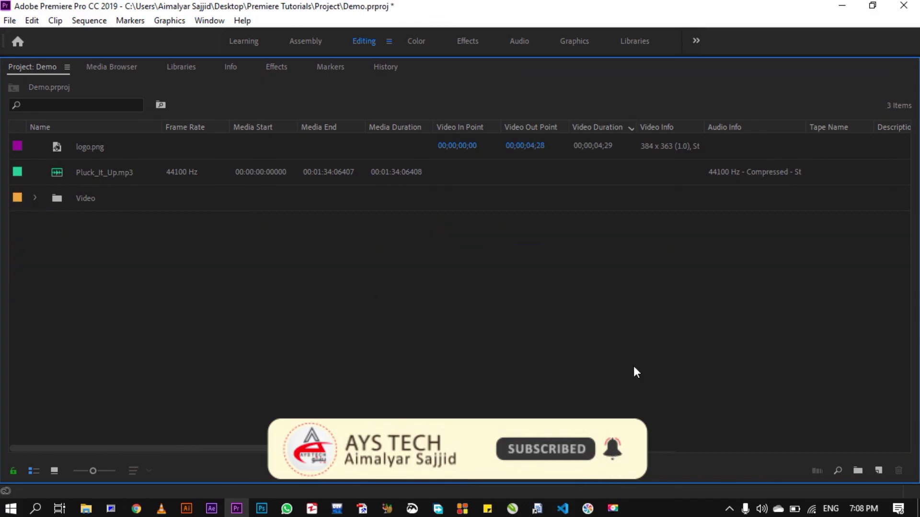
pyautogui.click(856, 470)
# Step: Name the new bin Audio, move Pluck_It_Up.mp3 into it, and collapse it
pyautogui.write('Audio')
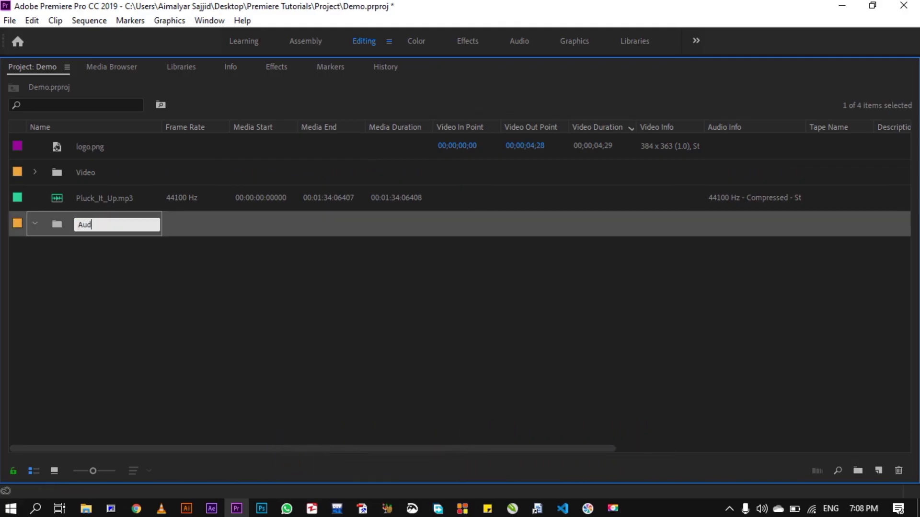
pyautogui.press('Tab')
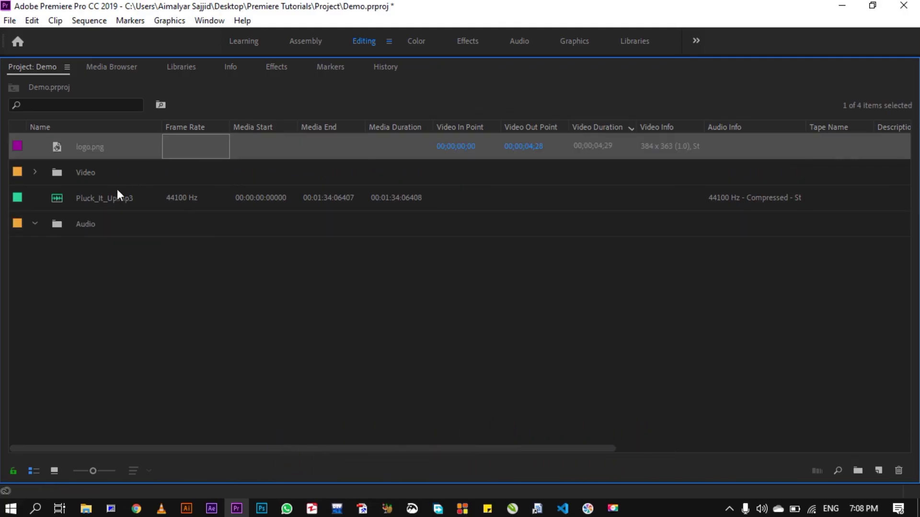
pyautogui.click(116, 196)
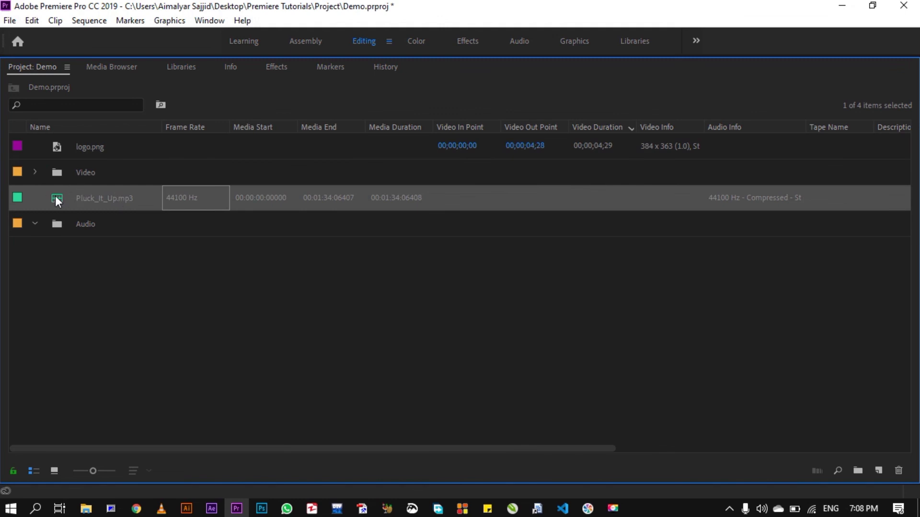
pyautogui.moveTo(55, 196); pyautogui.dragTo(90, 230)
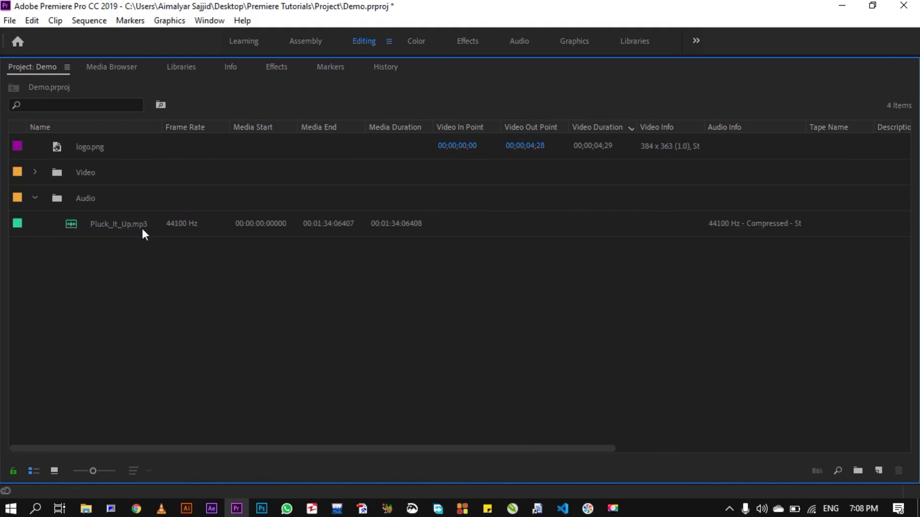
pyautogui.click(34, 199)
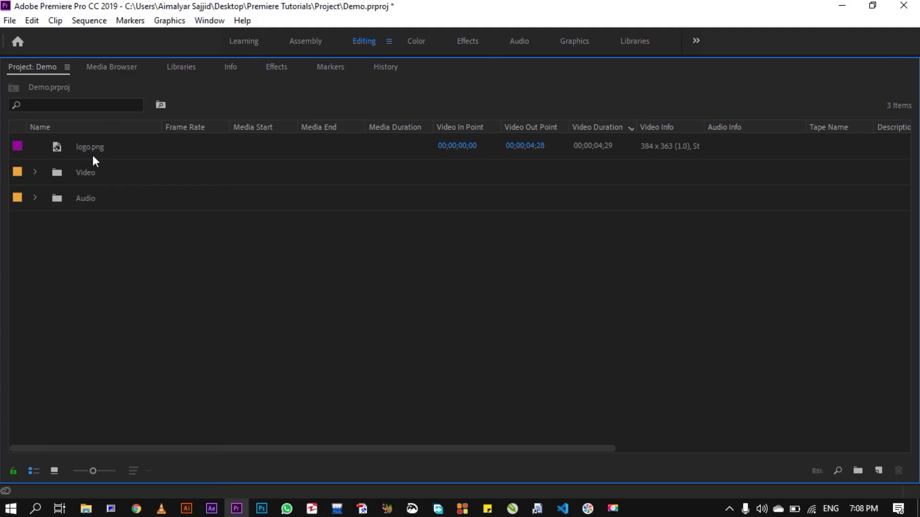
# Step: Create an Images bin, move logo.png into it, and collapse it
pyautogui.click(857, 471)
pyautogui.write('Images')
pyautogui.press('Tab')
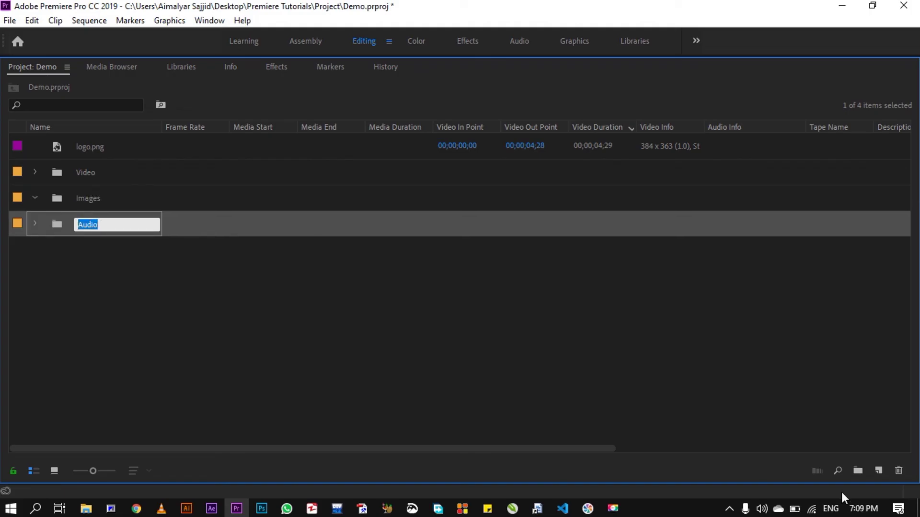
pyautogui.click(94, 196)
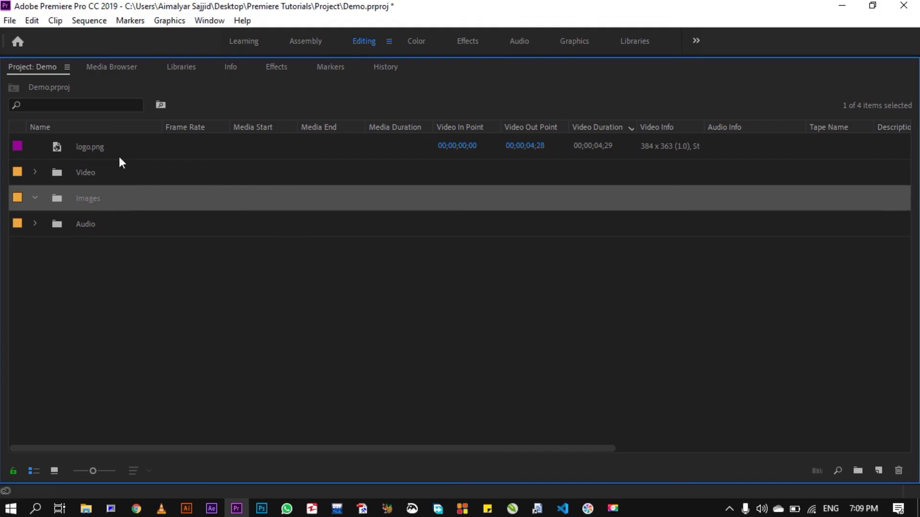
pyautogui.click(91, 147)
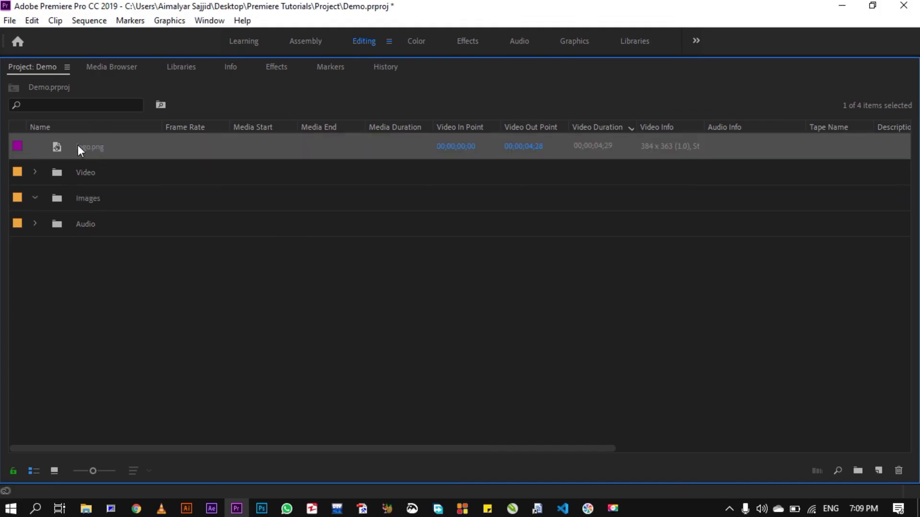
pyautogui.moveTo(79, 147); pyautogui.dragTo(99, 204)
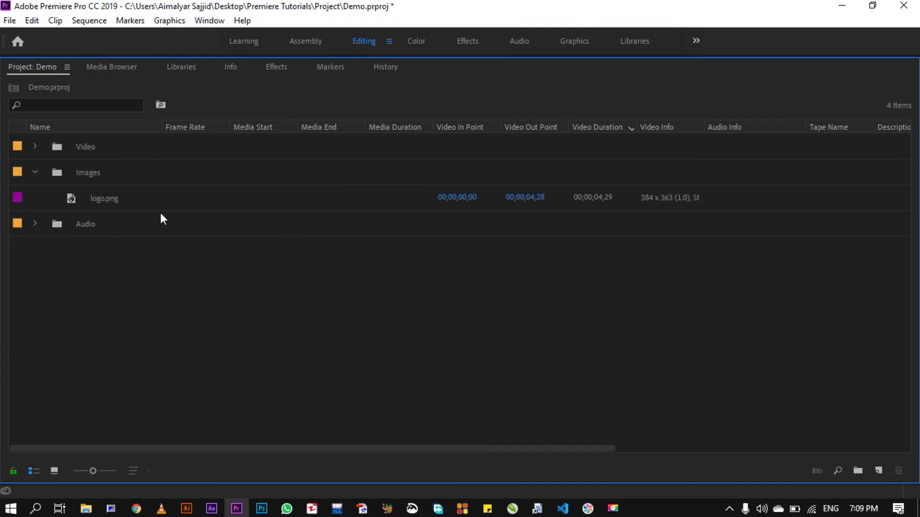
pyautogui.click(35, 171)
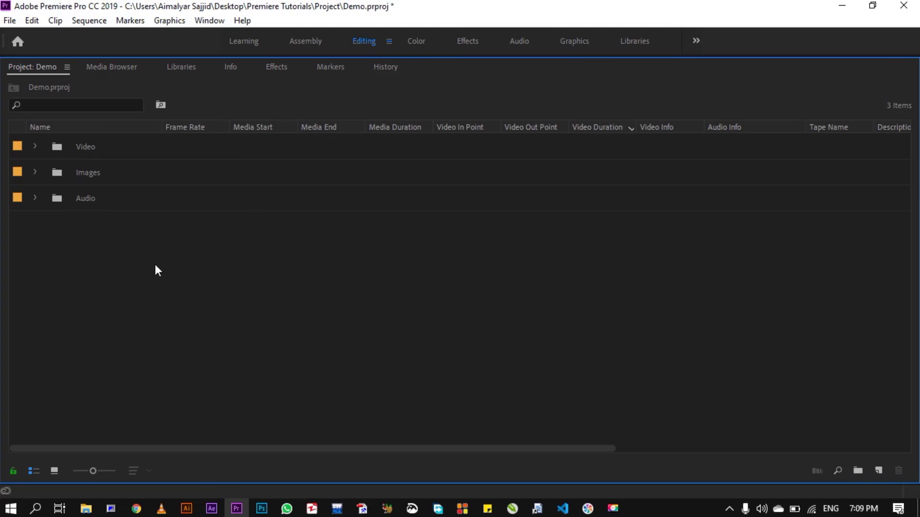
# Step: Un-maximize the Project panel with the ` key, restoring the full Editing layout
pyautogui.press('`')
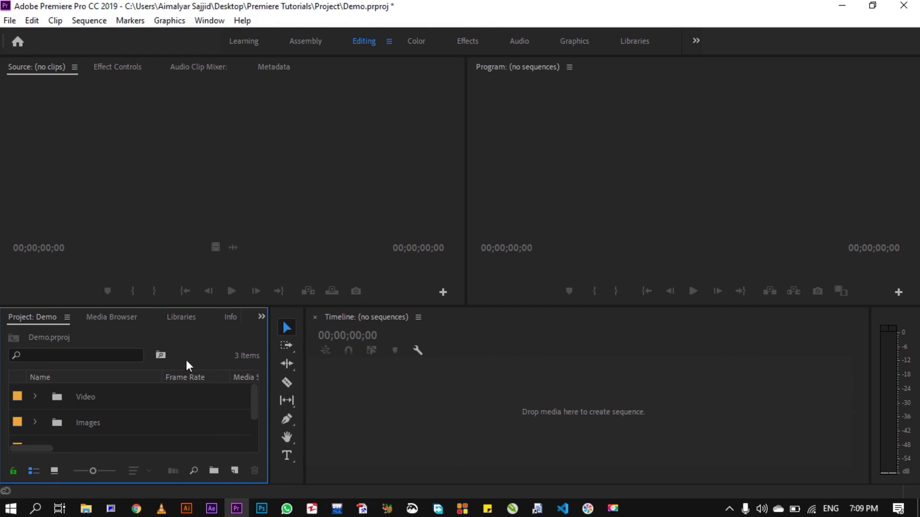